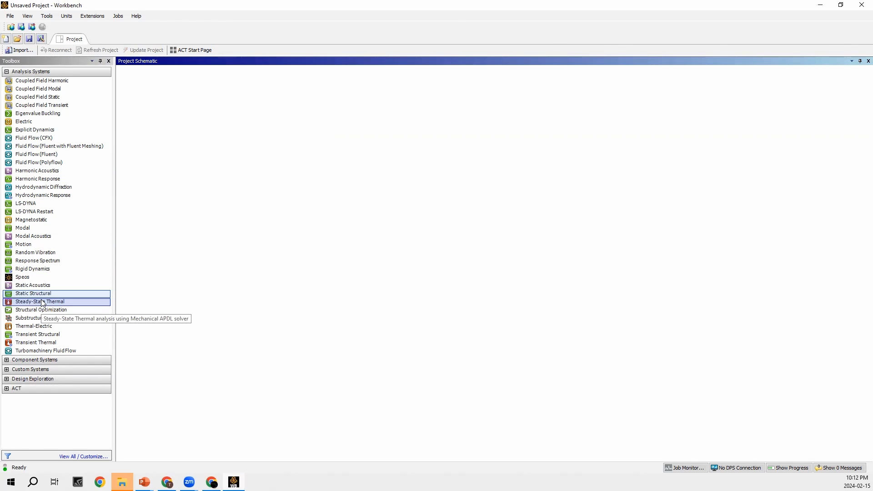
# - Create a Steady-State Thermal analysis system and attach a Static Structural system to its Solution cell so they share data
pyautogui.moveTo(43, 303); pyautogui.dragTo(178, 115)
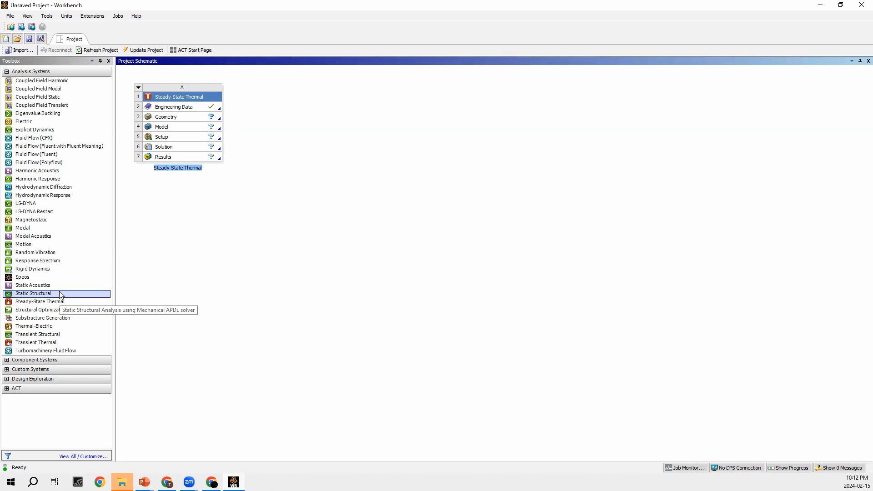
pyautogui.moveTo(60, 294); pyautogui.dragTo(178, 153)
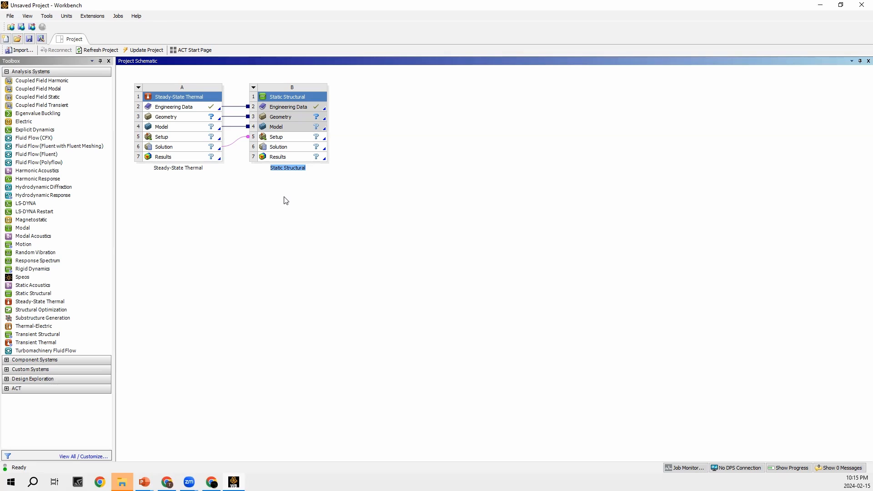
# - Open the Engineering Data of the Steady-State Thermal system
pyautogui.doubleClick(181, 111)
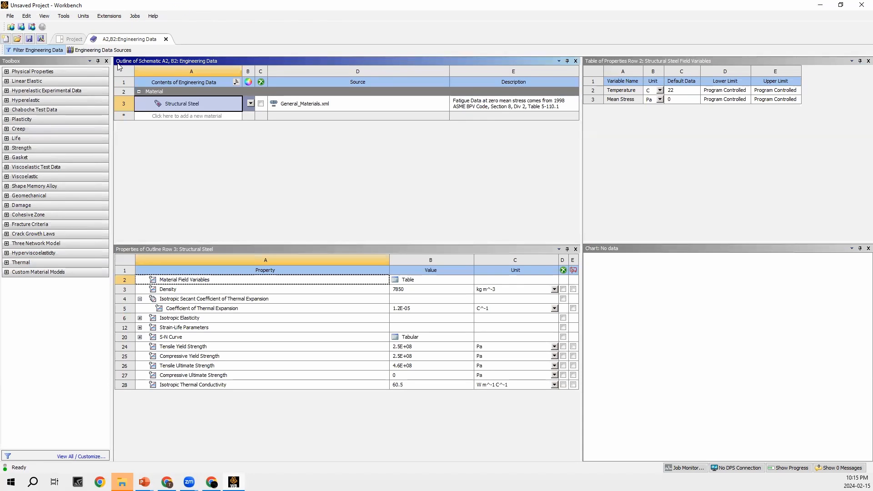
pyautogui.click(61, 38)
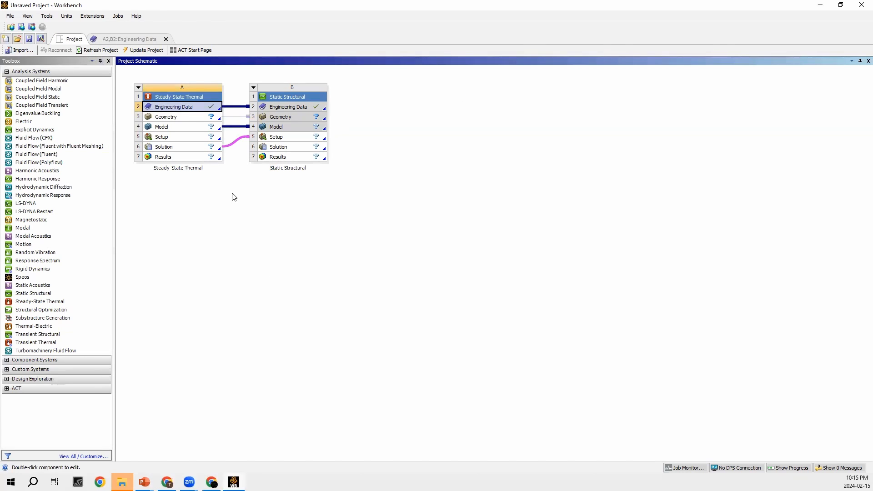
pyautogui.click(124, 41)
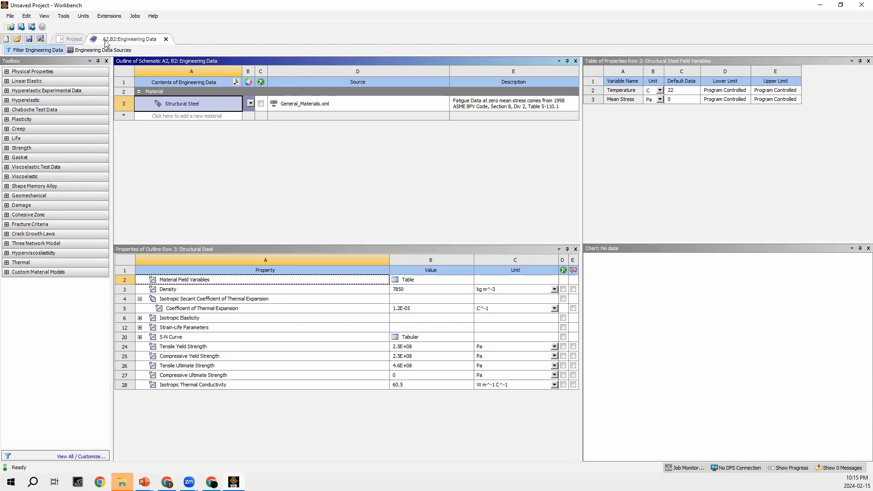
pyautogui.click(66, 40)
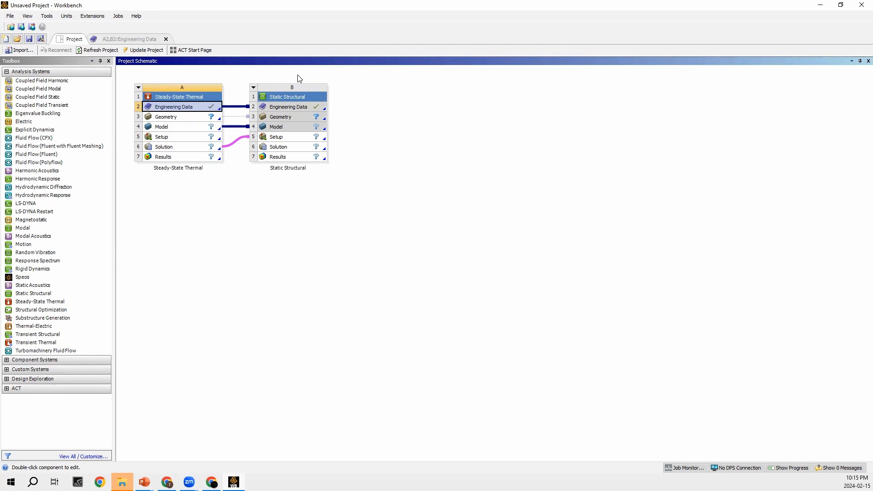
pyautogui.click(128, 40)
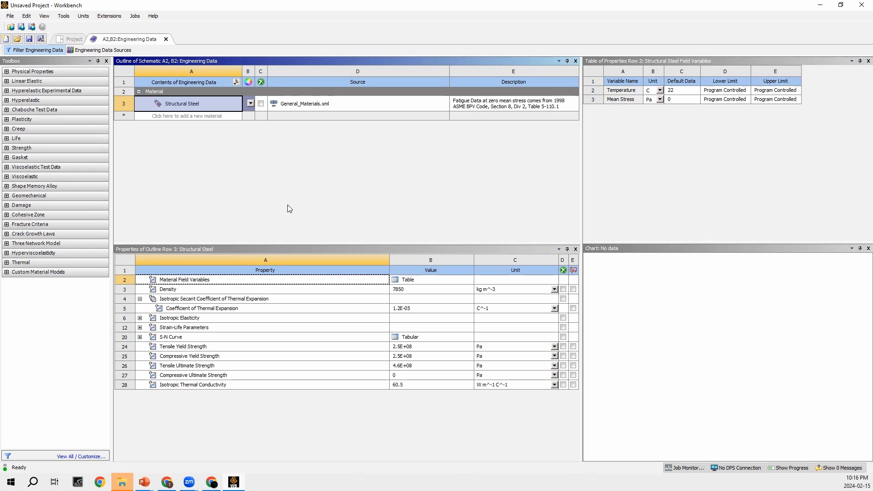
# - Add Titanium Alloy from the General Materials data source to the project's engineering data and return to the project schematic
pyautogui.click(94, 49)
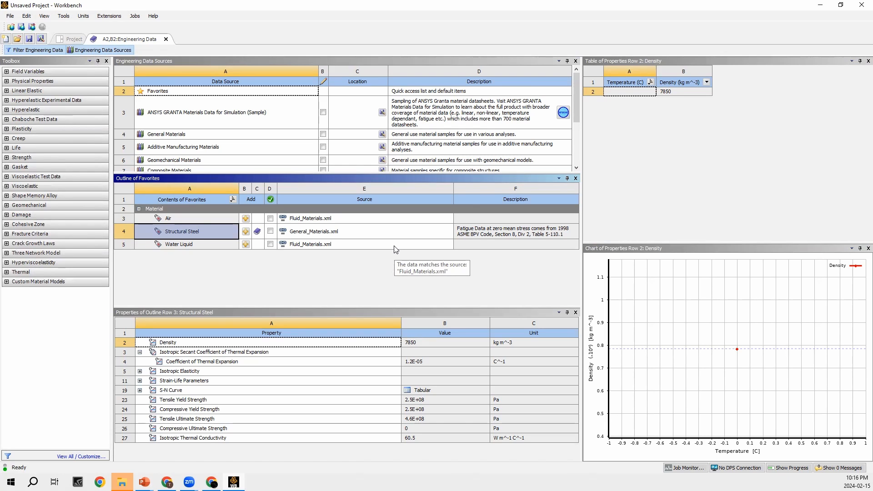
pyautogui.click(168, 135)
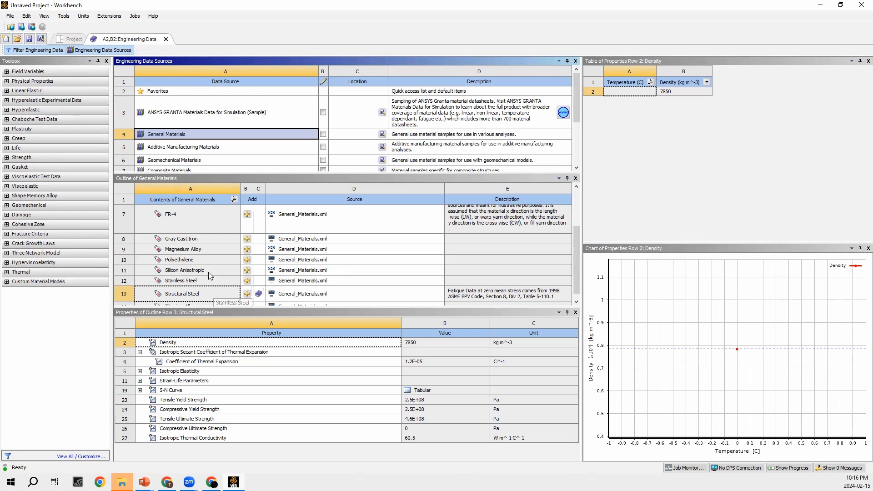
pyautogui.scroll(-1, 209, 273)
pyautogui.click(191, 301)
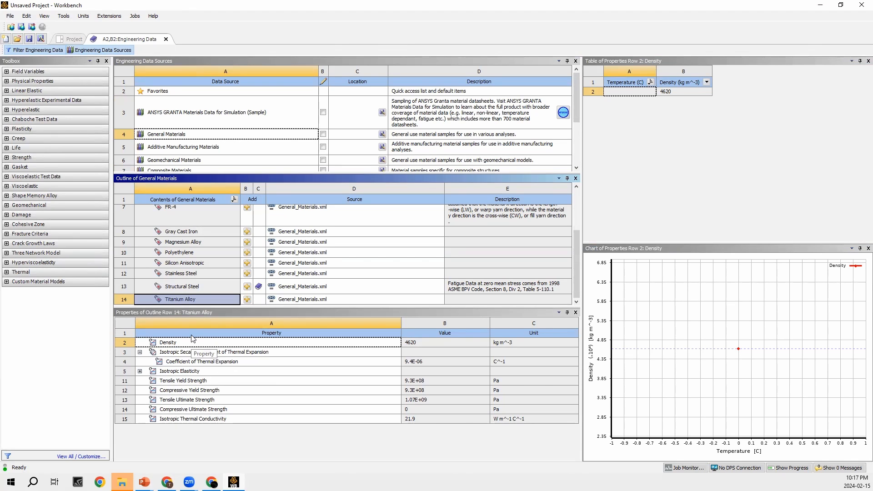
pyautogui.click(247, 299)
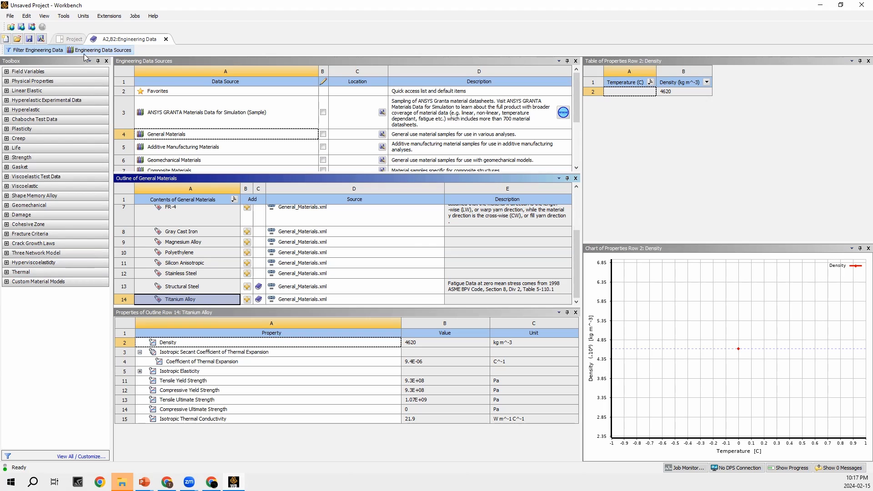
pyautogui.click(75, 39)
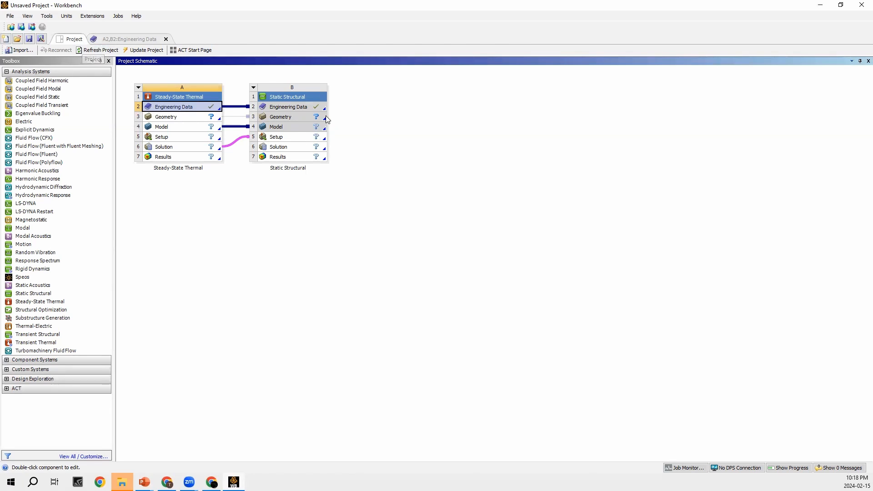
# - Open the Steady-State Thermal geometry in SpaceClaim and start a sketch on the XY plane, viewed face-on
pyautogui.doubleClick(185, 119)
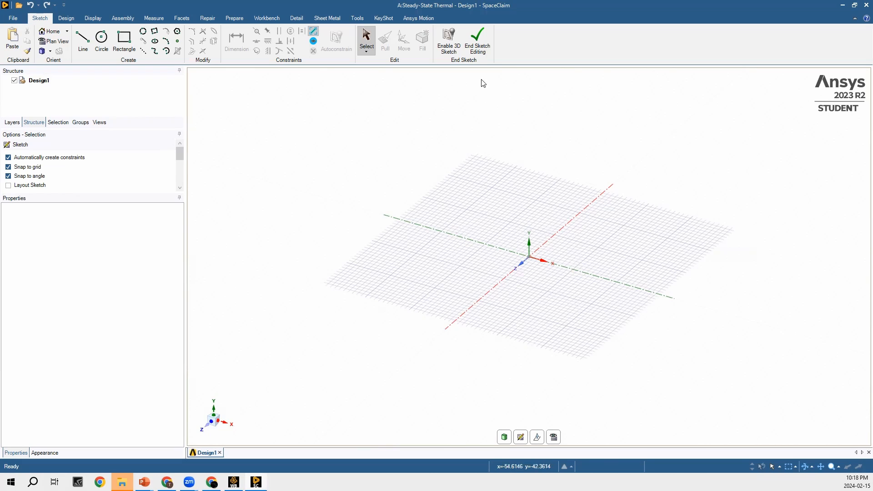
pyautogui.click(482, 58)
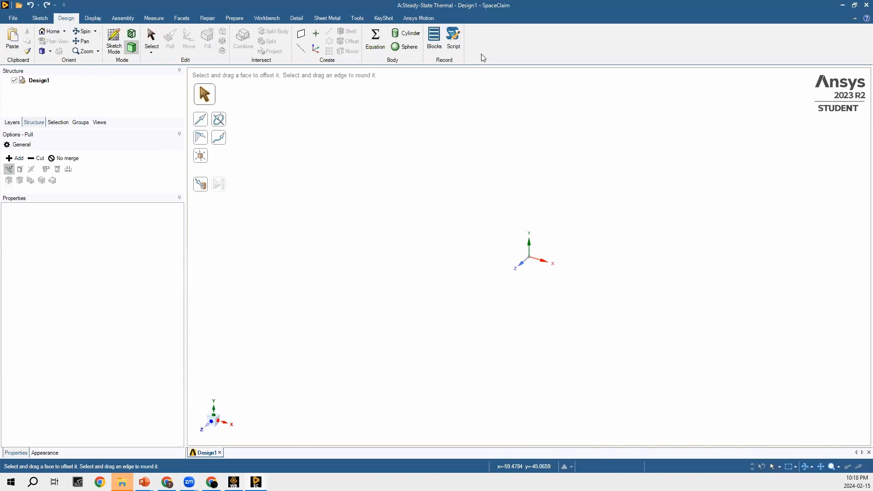
pyautogui.click(114, 45)
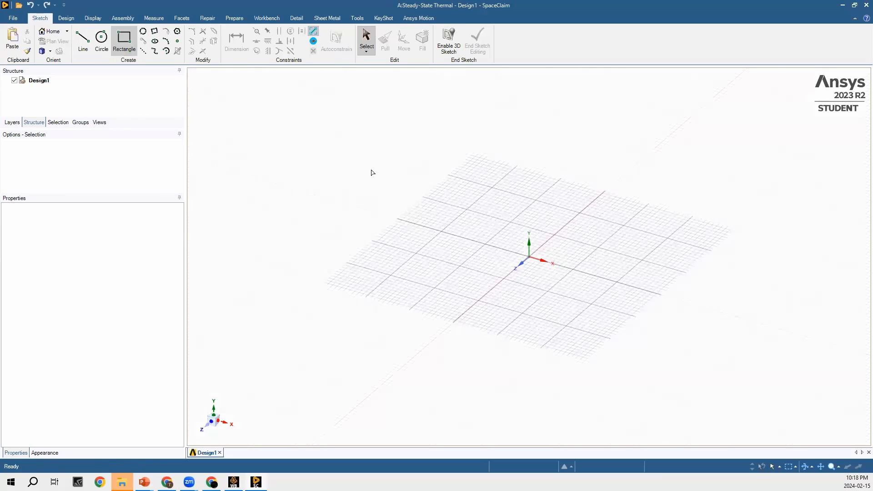
pyautogui.click(587, 216)
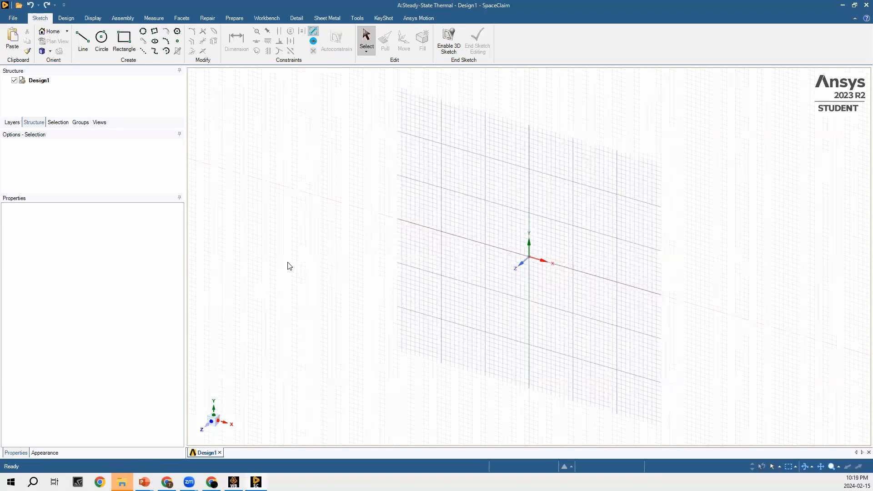
pyautogui.click(212, 426)
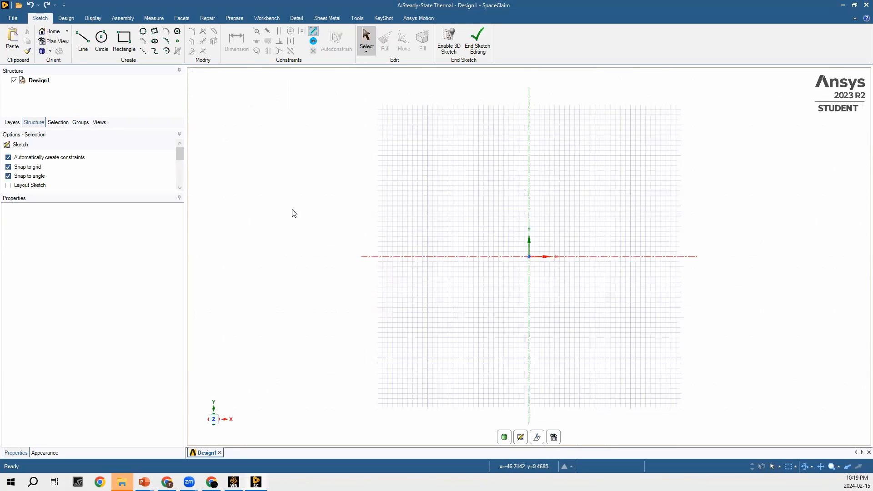
# - Sketch a 1000 mm by 1000 mm rectangle with one corner at the origin and finish the sketch
pyautogui.click(128, 45)
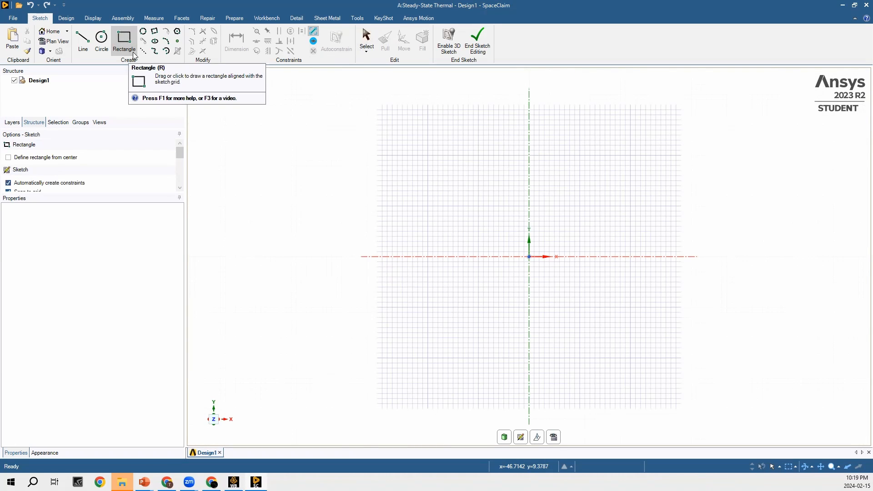
pyautogui.click(529, 256)
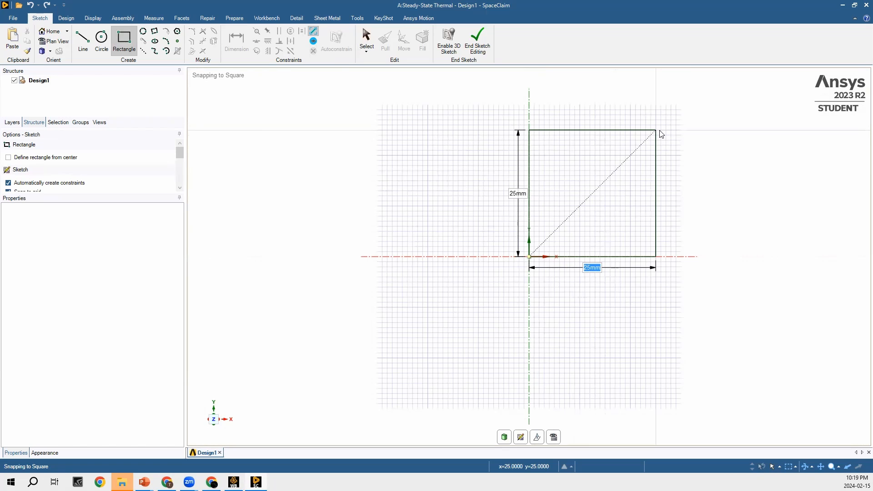
pyautogui.write('1000')
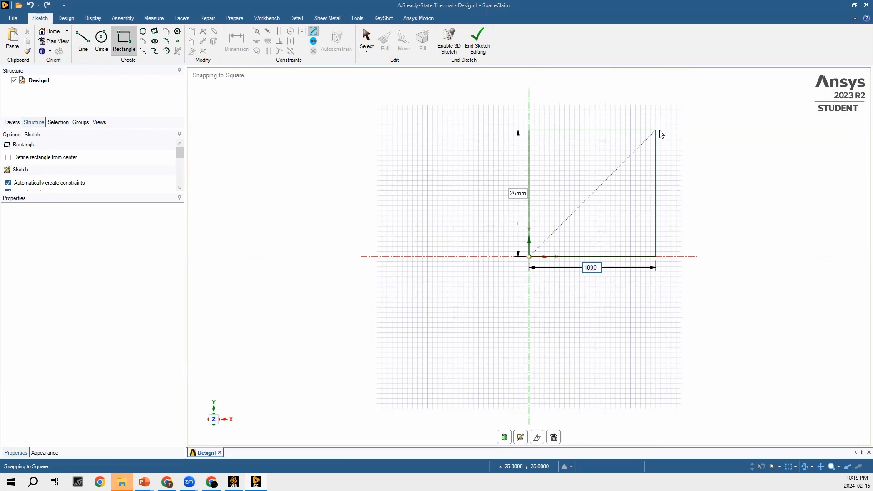
pyautogui.scroll(-15, 662, 134)
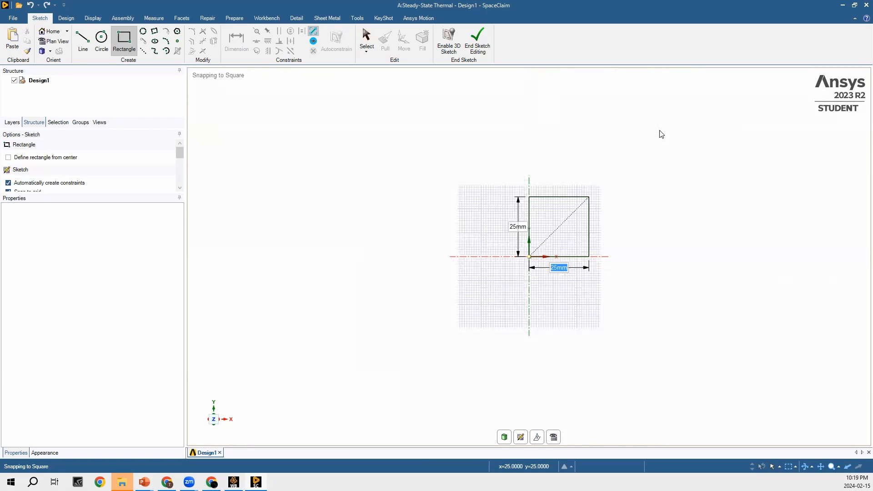
pyautogui.press('Tab')
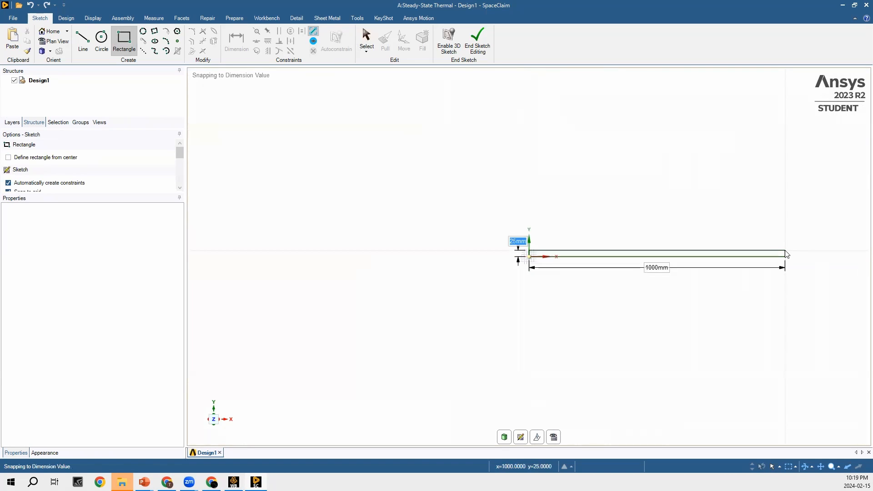
pyautogui.write('1000')
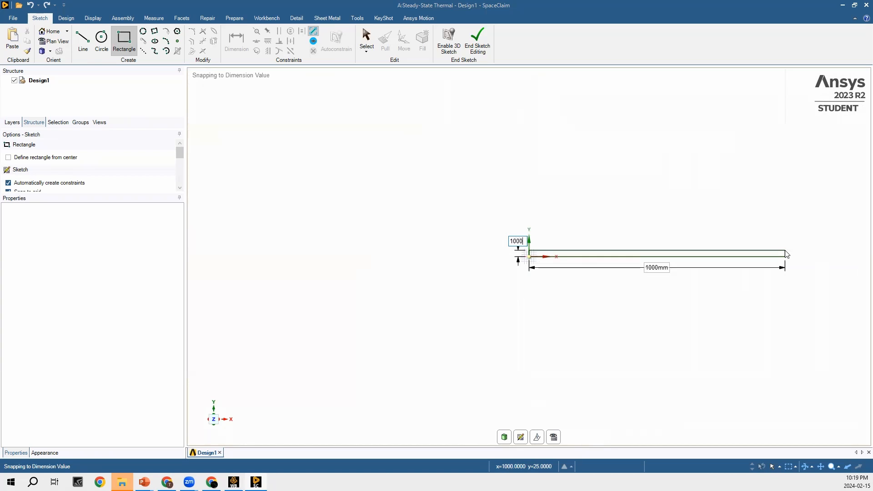
pyautogui.press('Return')
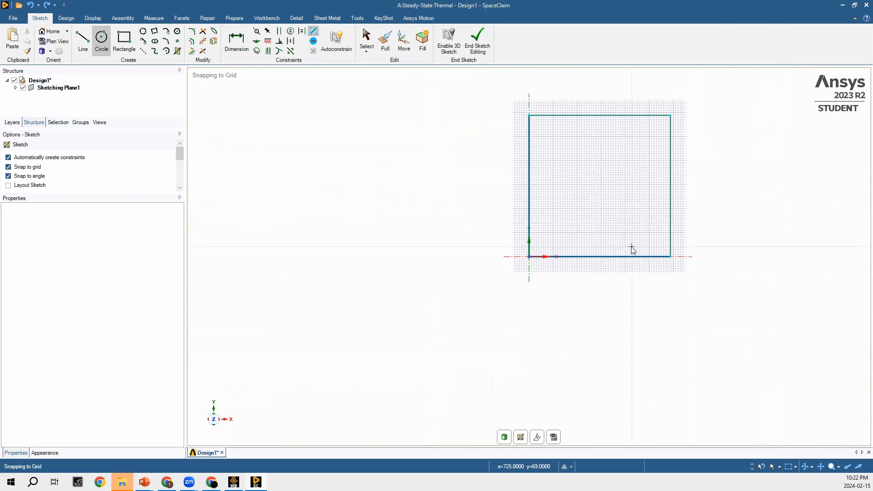
pyautogui.click(485, 47)
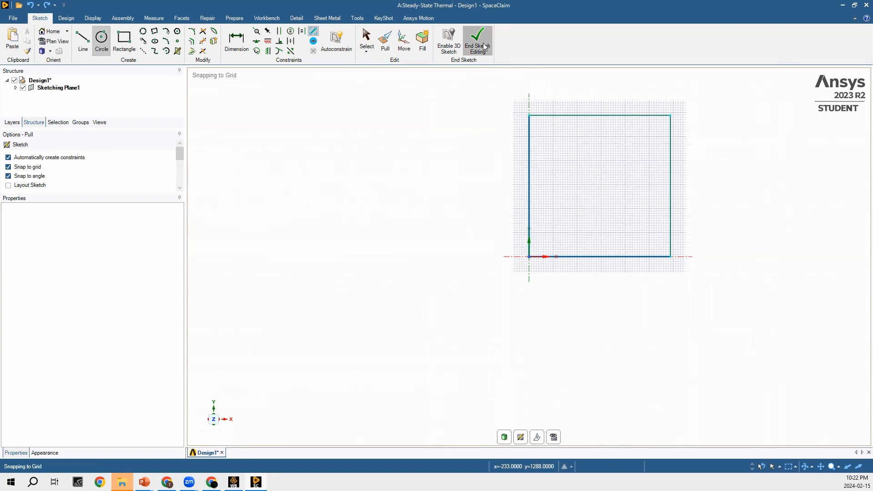
pyautogui.click(631, 219)
pyautogui.click(698, 264)
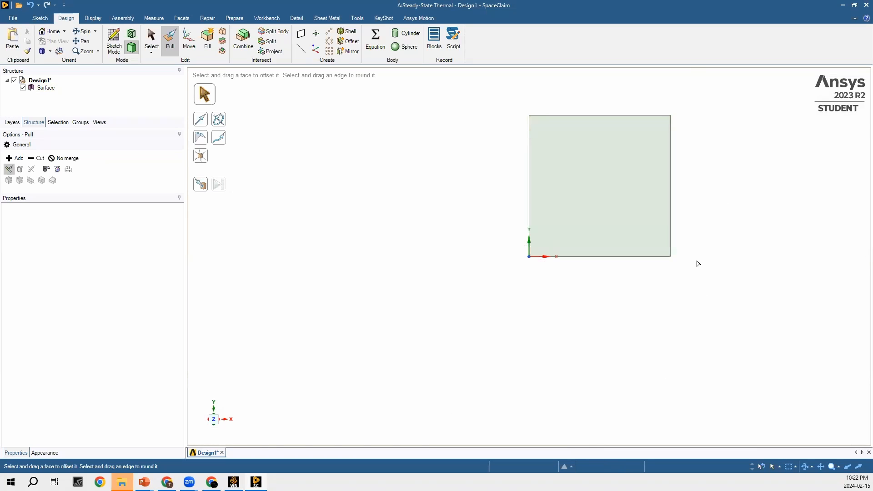
pyautogui.rightClick(698, 264)
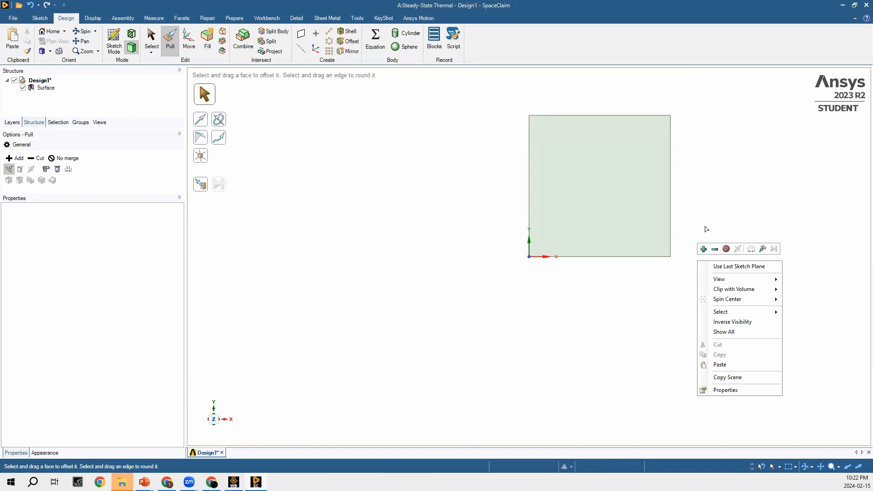
pyautogui.click(696, 203)
pyautogui.click(586, 164)
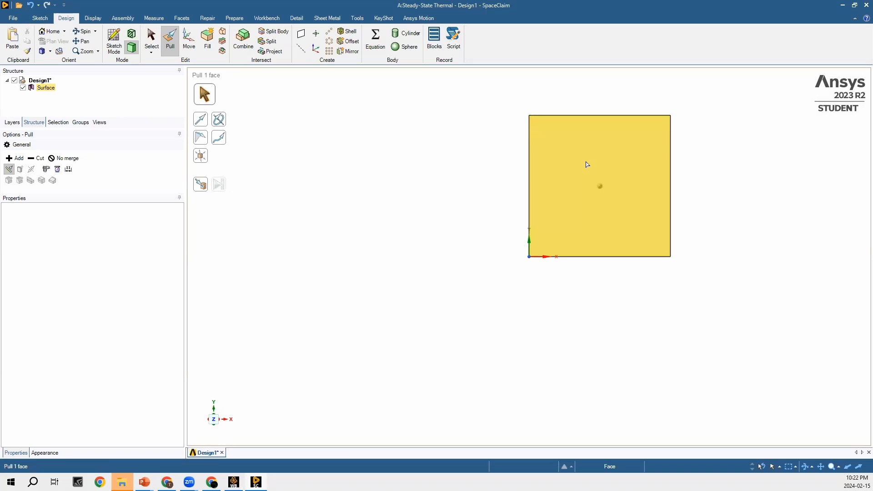
pyautogui.click(260, 115)
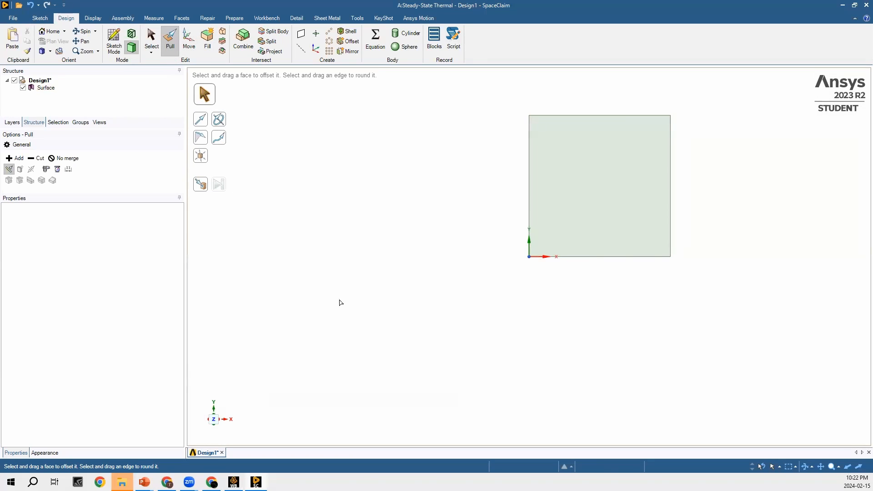
# - Pull the square surface 6.35 mm along Z to form a solid plate
pyautogui.click(219, 417)
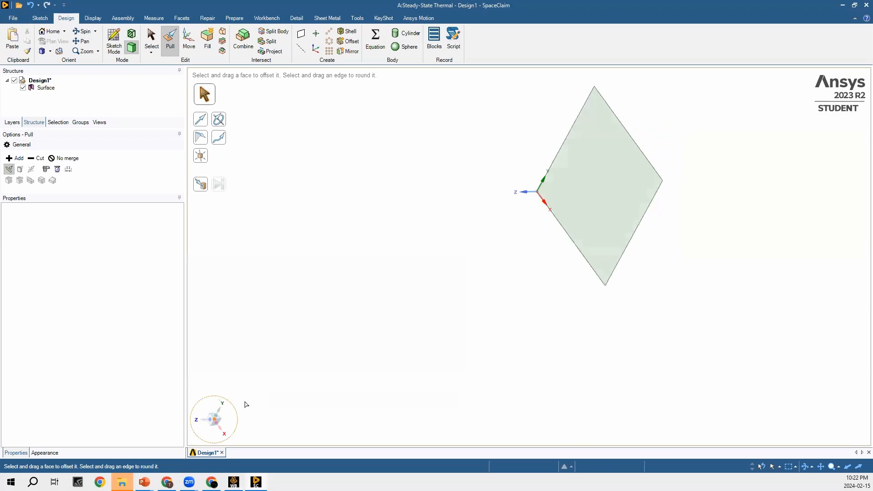
pyautogui.click(619, 212)
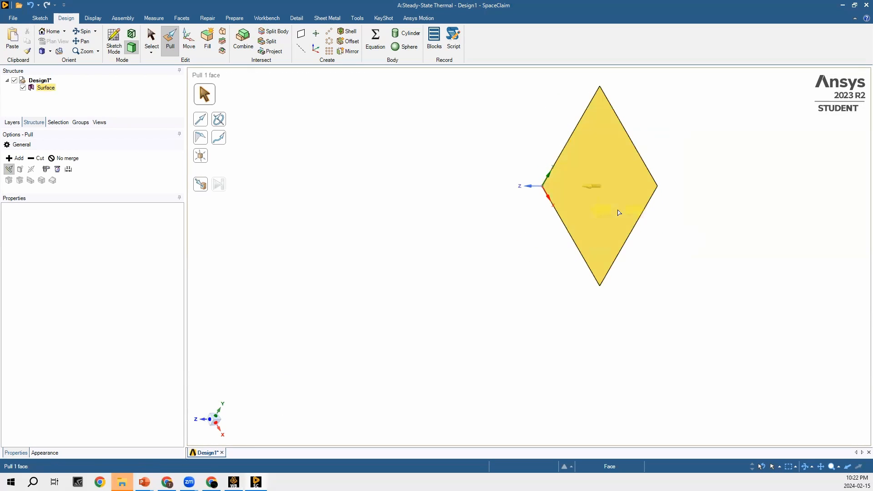
pyautogui.moveTo(593, 211); pyautogui.dragTo(582, 214)
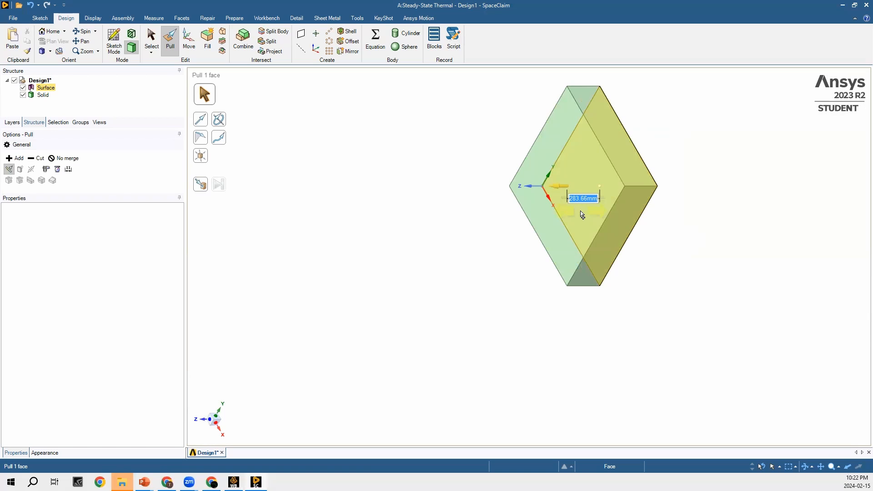
pyautogui.write('6.')
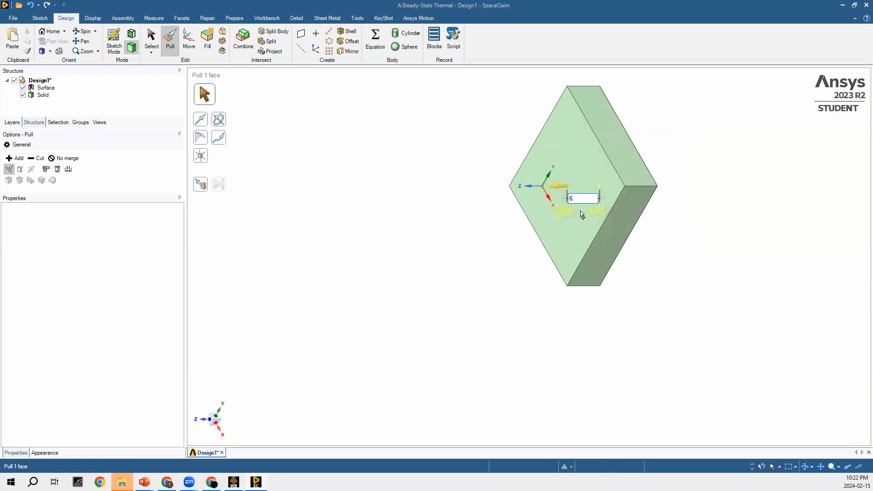
pyautogui.write('35')
pyautogui.press('Return')
pyautogui.click(614, 188)
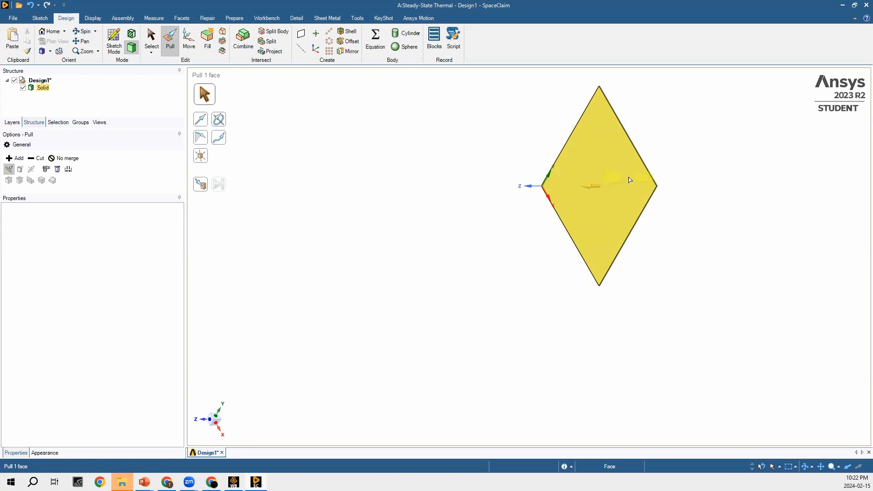
pyautogui.click(674, 187)
pyautogui.scroll(4, 635, 183)
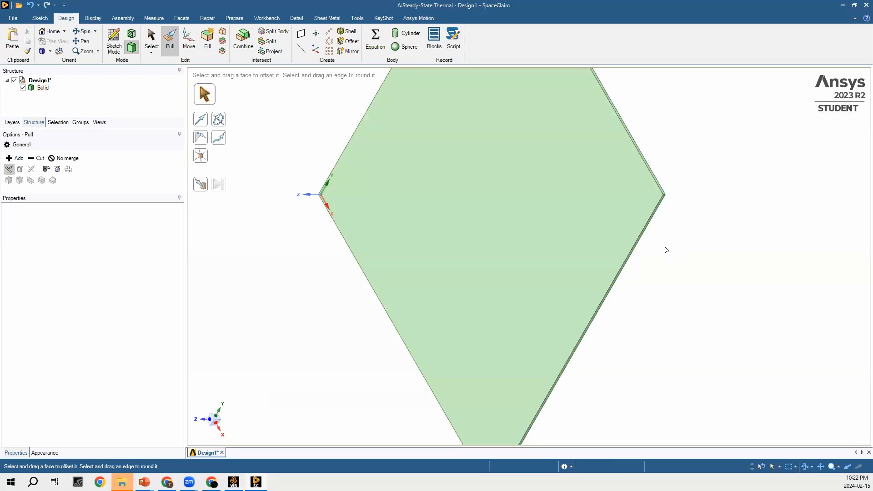
pyautogui.scroll(-2, 666, 250)
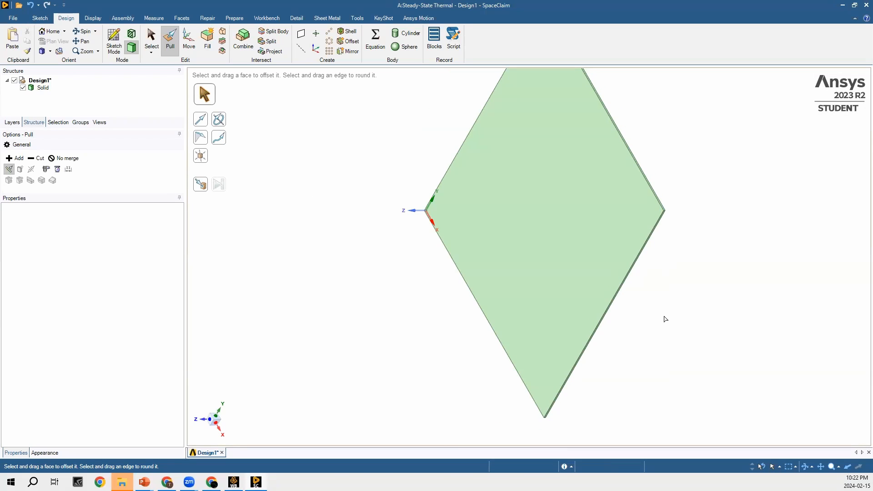
pyautogui.click(210, 424)
pyautogui.scroll(-1, 379, 416)
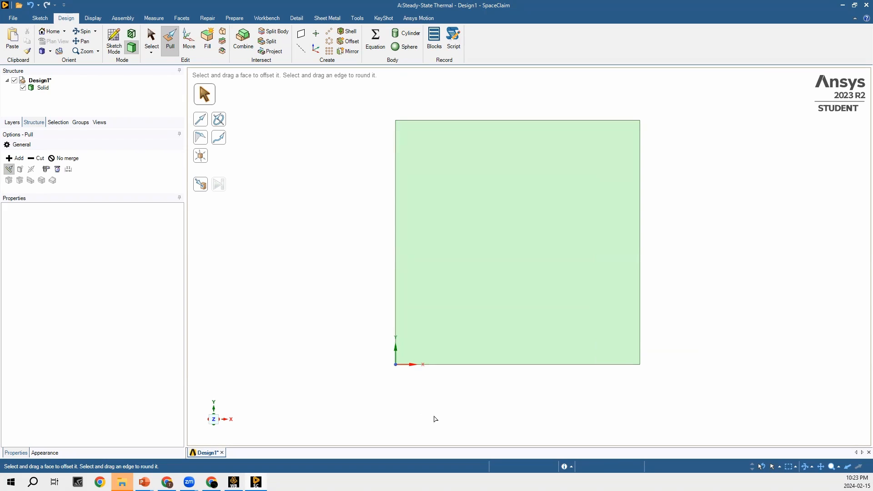
# - Start a sketch on the plate's large face and draw a 25.4 mm diameter circle near its upper-left corner
pyautogui.click(426, 239)
pyautogui.click(113, 44)
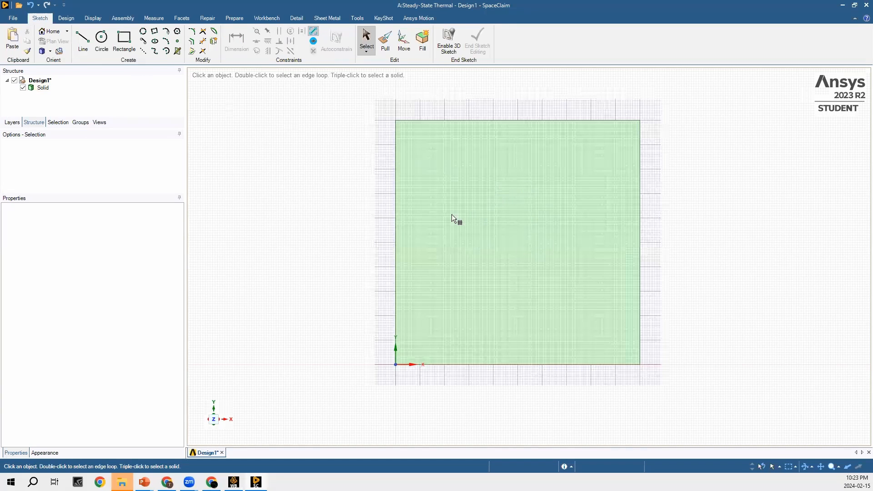
pyautogui.click(505, 228)
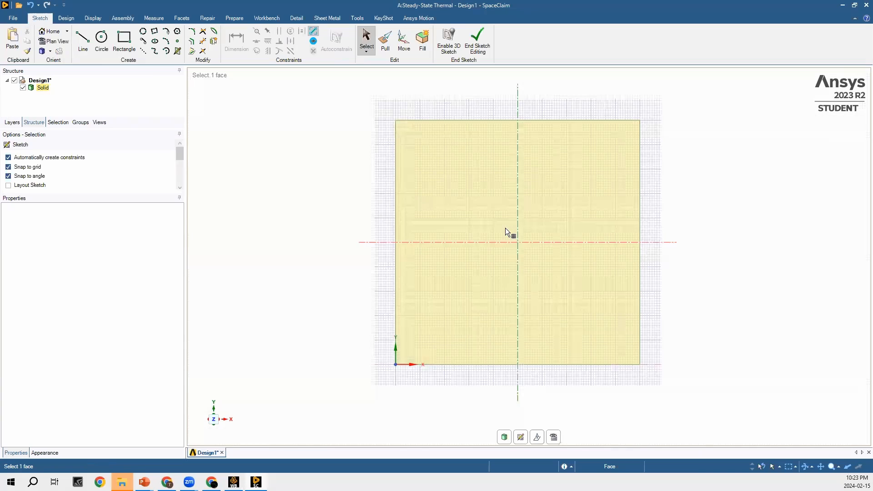
pyautogui.click(107, 44)
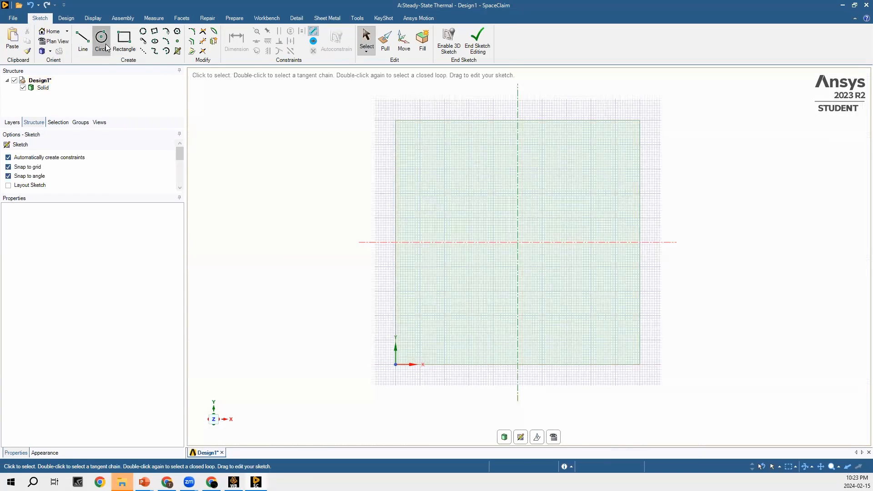
pyautogui.click(420, 147)
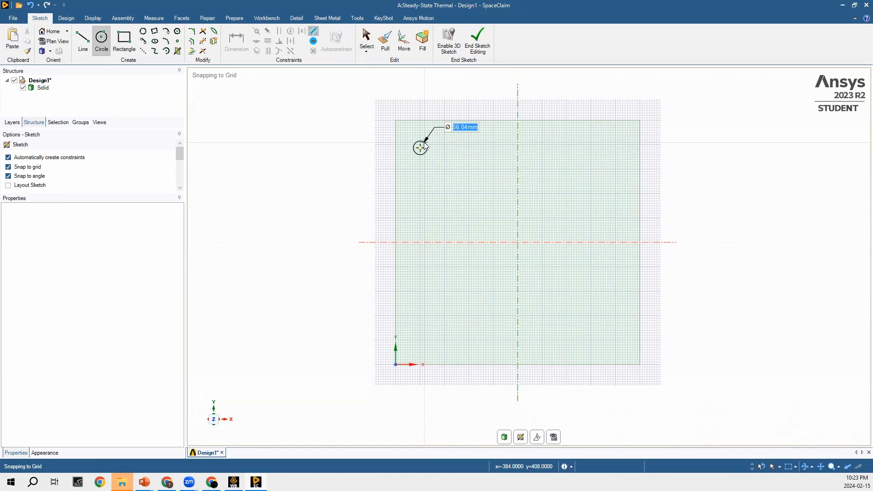
pyautogui.write('25.4')
pyautogui.press('Return')
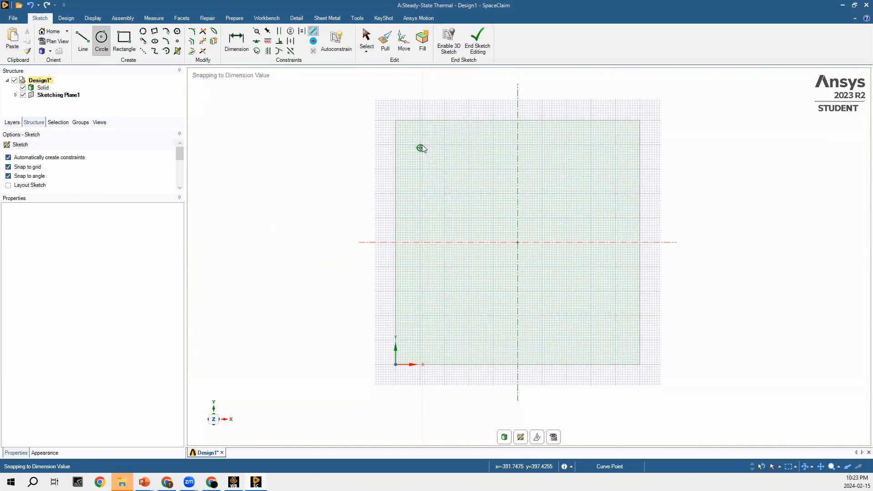
# - Dimension the upper-left circle's centre 50 mm below the plate's top edge
pyautogui.click(243, 46)
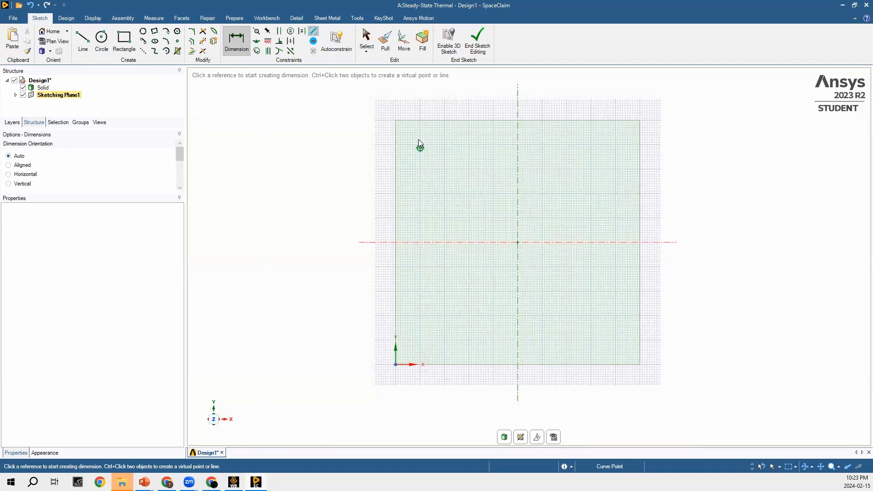
pyautogui.scroll(2, 409, 126)
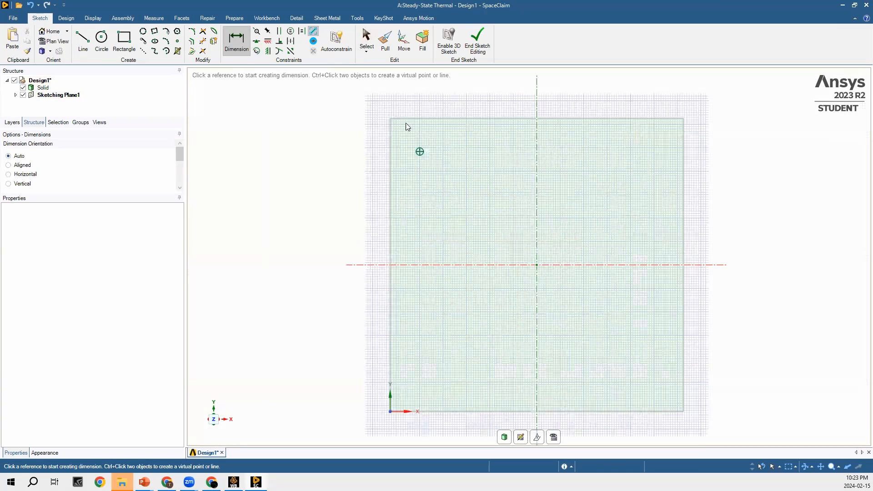
pyautogui.scroll(2, 306, 104)
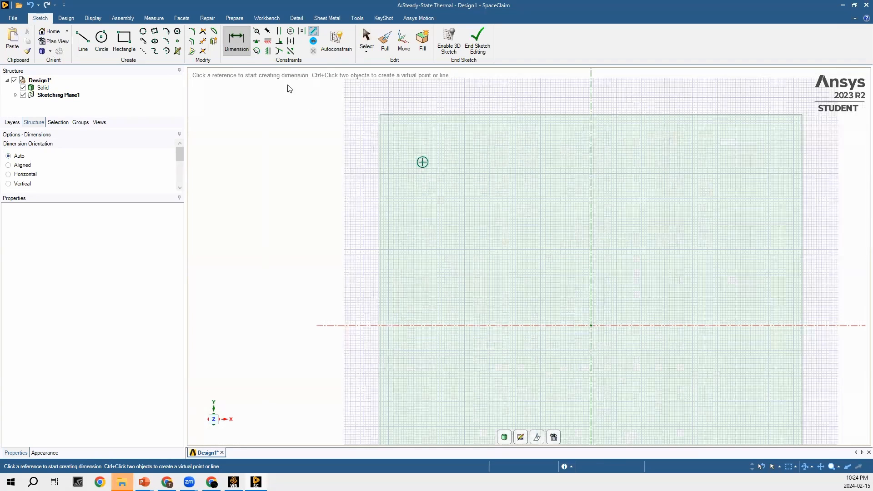
pyautogui.click(423, 162)
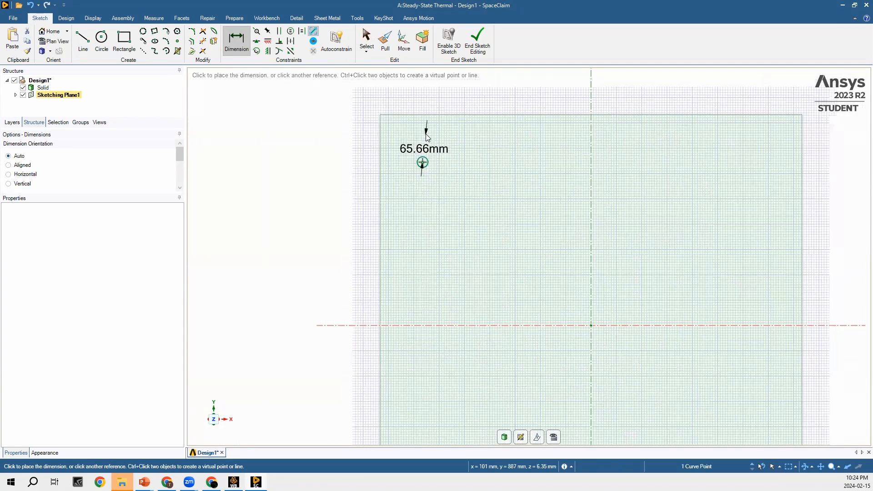
pyautogui.click(425, 117)
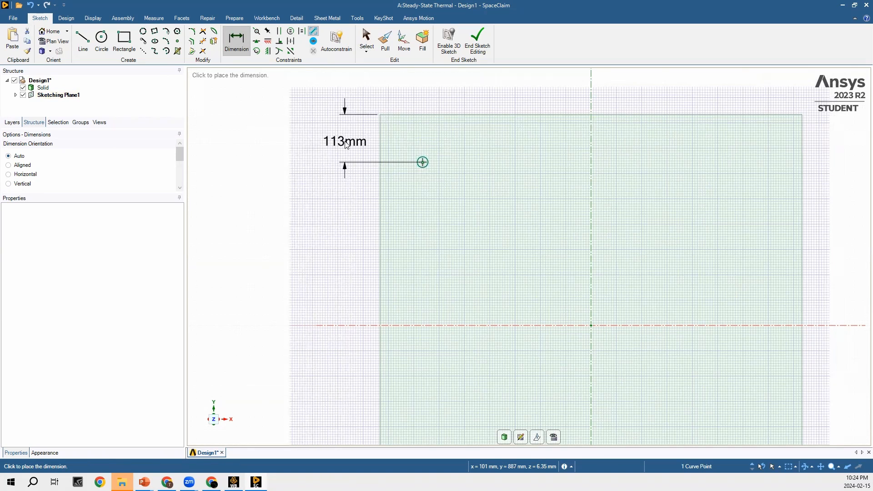
pyautogui.click(346, 145)
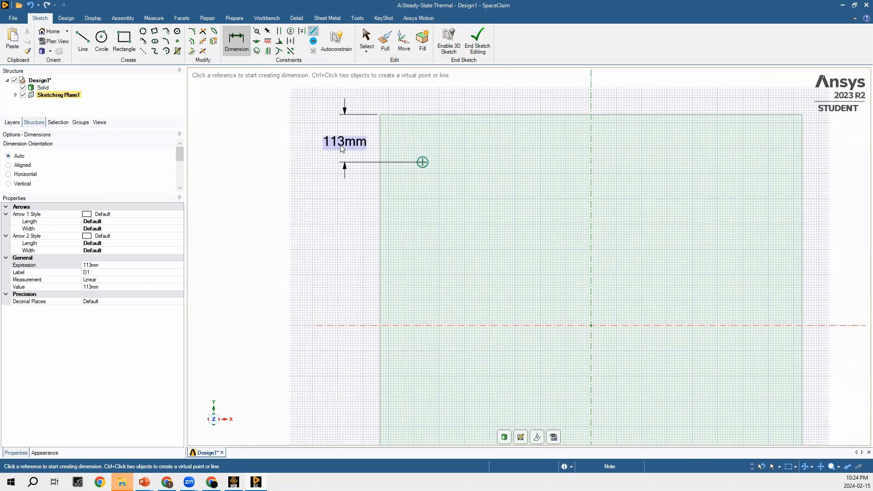
pyautogui.click(341, 147)
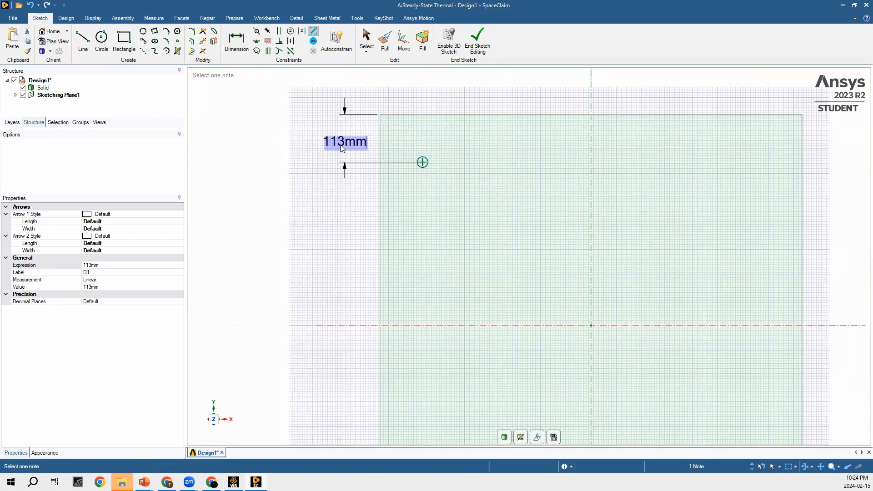
pyautogui.write('50')
pyautogui.press('Return')
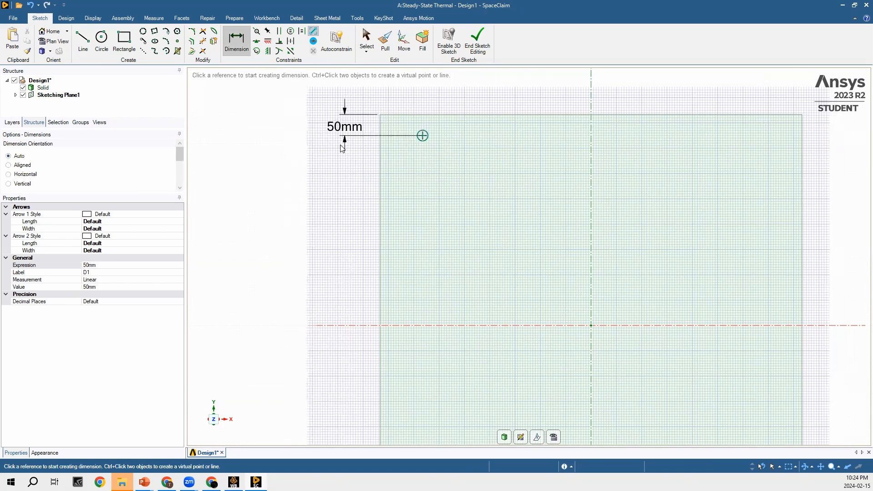
# - Dimension the upper-left circle's centre 50 mm from the plate's left edge
pyautogui.click(422, 136)
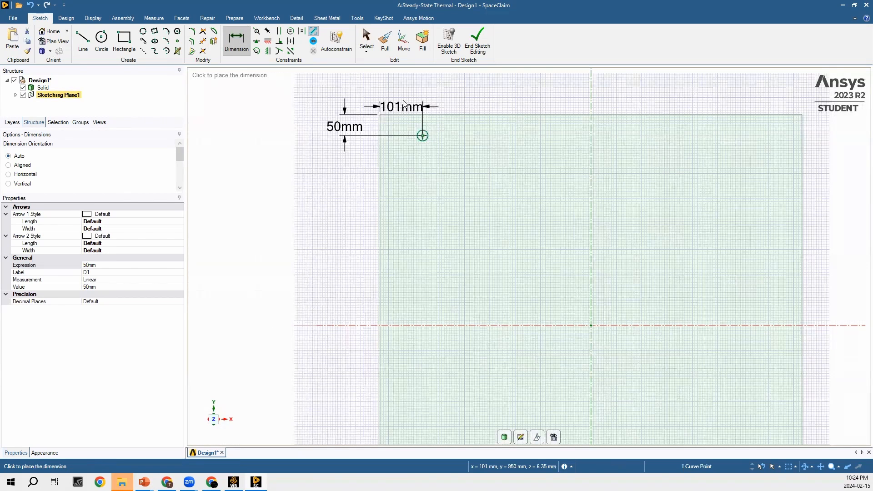
pyautogui.click(406, 100)
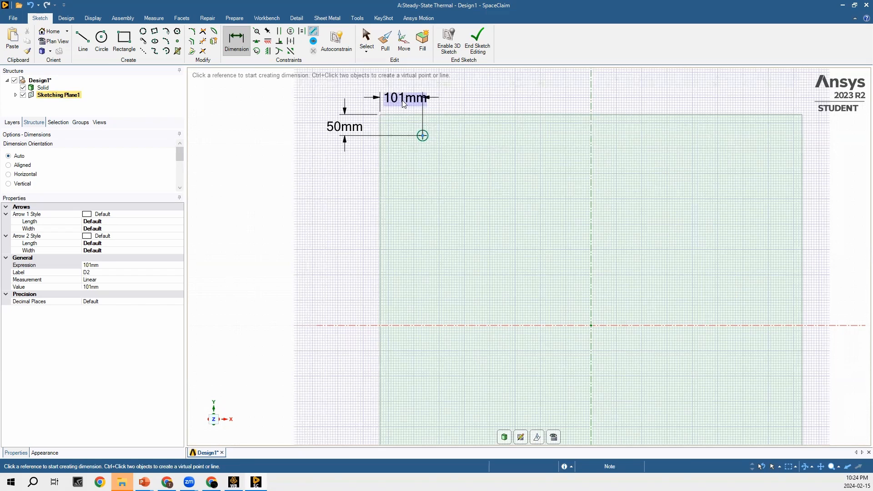
pyautogui.write('50')
pyautogui.press('Return')
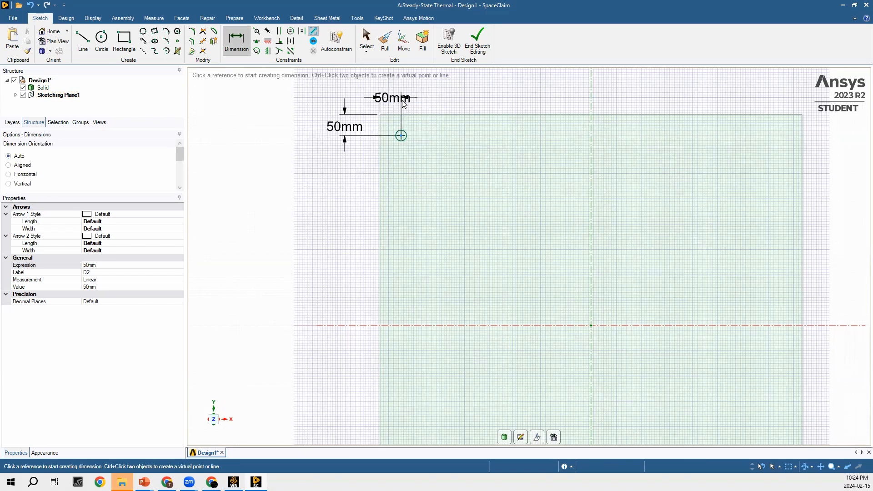
# - Sketch a second 25.4 mm diameter circle near the plate's upper-right corner
pyautogui.scroll(-2, 337, 196)
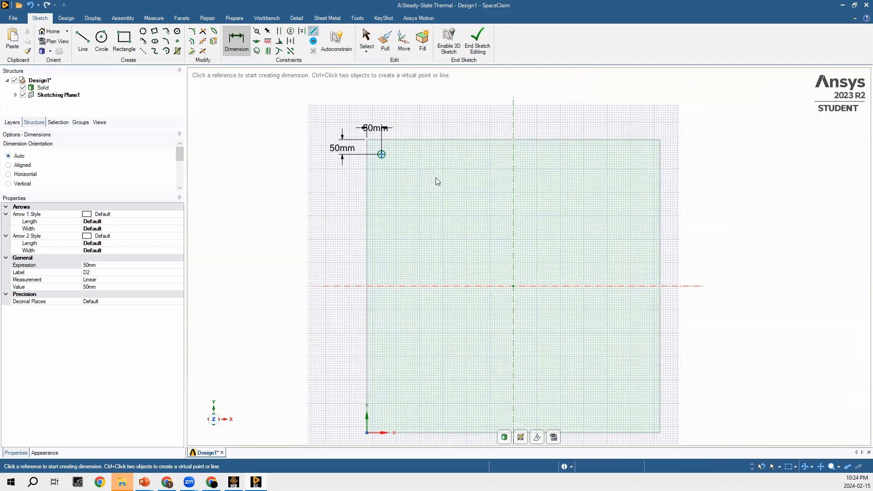
pyautogui.click(102, 40)
pyautogui.click(642, 165)
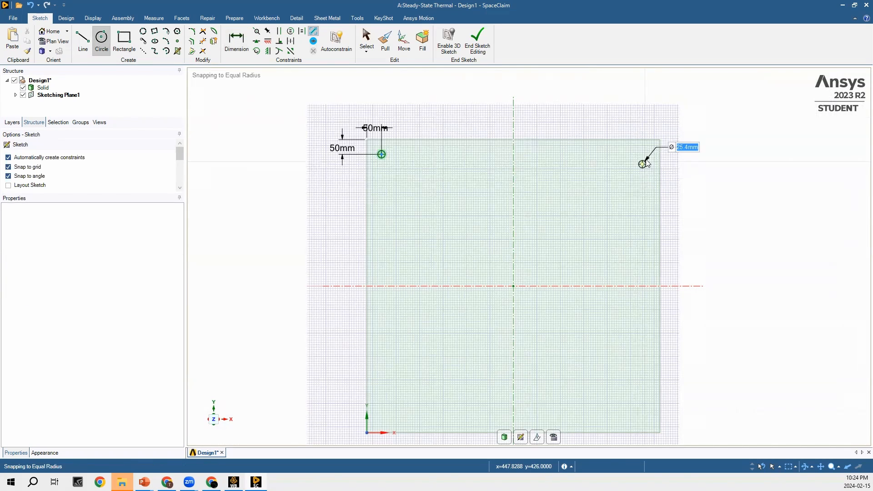
pyautogui.click(646, 166)
# - Dimension the upper-right circle's centre 50 mm below the plate's top edge
pyautogui.press('d')
pyautogui.click(642, 140)
pyautogui.click(642, 164)
pyautogui.click(645, 115)
pyautogui.write('50')
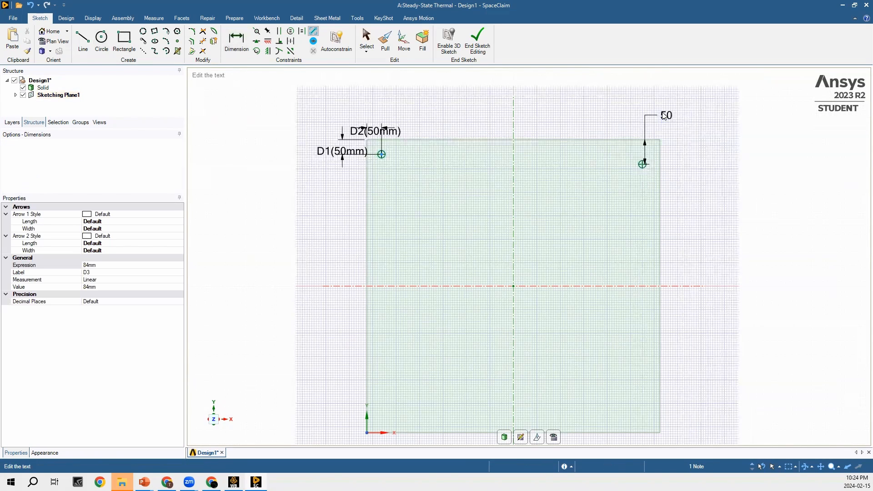
pyautogui.press('Return')
# - Dimension the upper-right circle's centre 50 mm from the plate's right edge
pyautogui.click(643, 154)
pyautogui.click(660, 156)
pyautogui.click(696, 157)
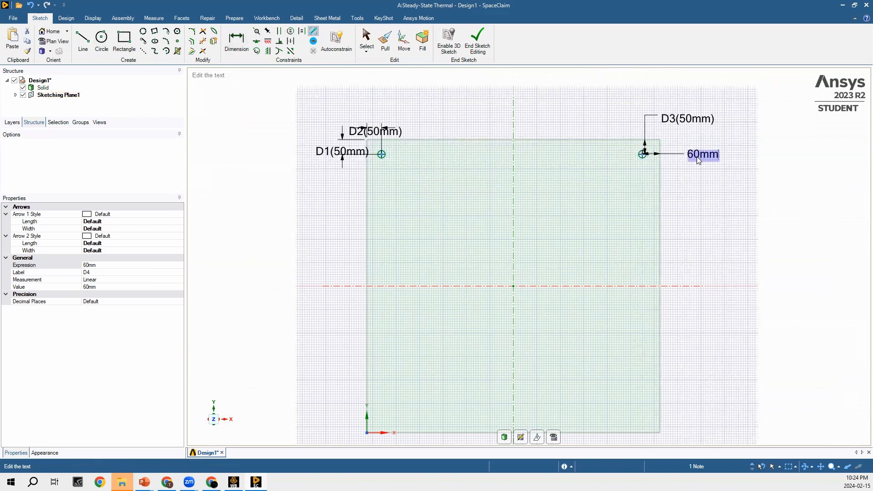
pyautogui.write('50')
pyautogui.press('Return')
# - Sketch two circles with the same radius as the upper ones, near the plate's lower-left and lower-right corners
pyautogui.click(102, 41)
pyautogui.click(385, 418)
pyautogui.click(389, 417)
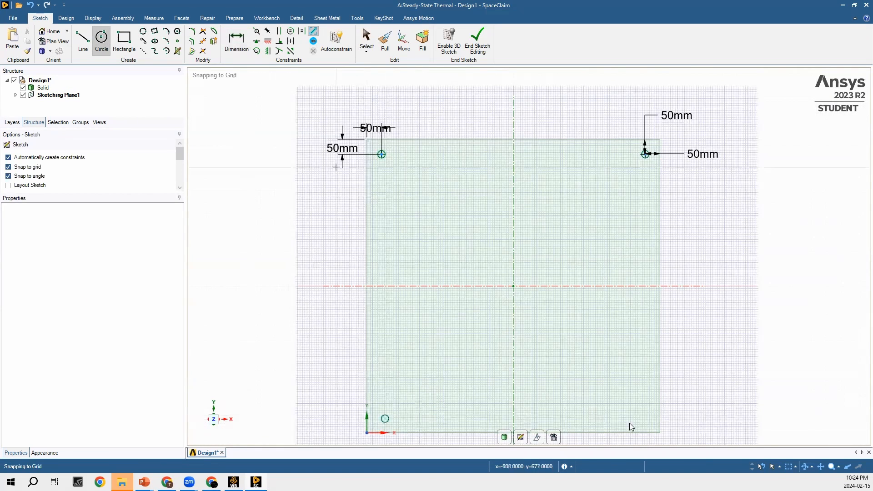
pyautogui.click(635, 418)
pyautogui.click(638, 416)
# - Dimension the lower-left circle's centre 50 mm from the plate's left edge
pyautogui.click(237, 41)
pyautogui.click(385, 418)
pyautogui.click(367, 411)
pyautogui.click(326, 419)
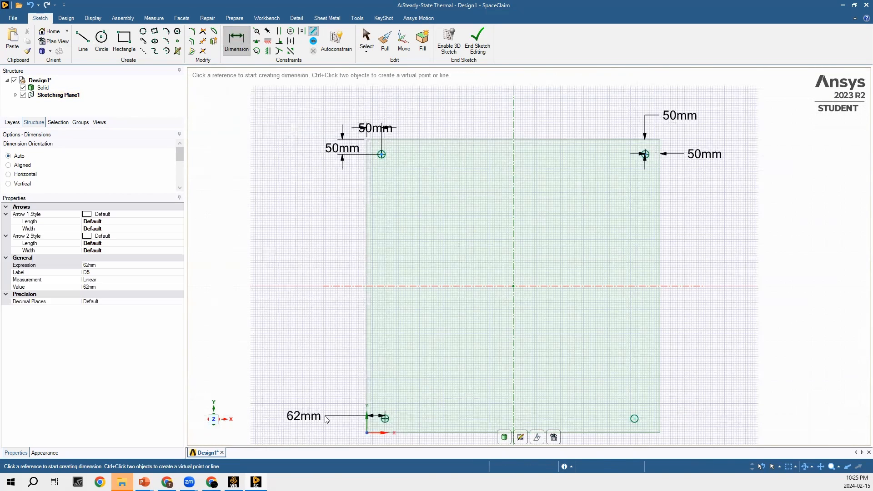
pyautogui.write('50')
pyautogui.press('Return')
# - Dimension the lower-left circle's centre 50 mm above the plate's bottom edge
pyautogui.click(381, 418)
pyautogui.click(373, 432)
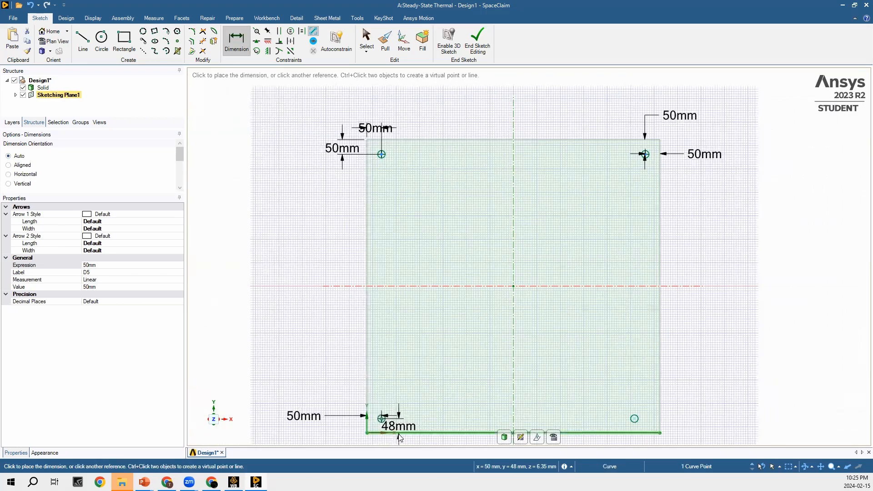
pyautogui.click(351, 444)
pyautogui.scroll(2, 366, 436)
pyautogui.click(381, 412)
pyautogui.write('50')
pyautogui.press('Return')
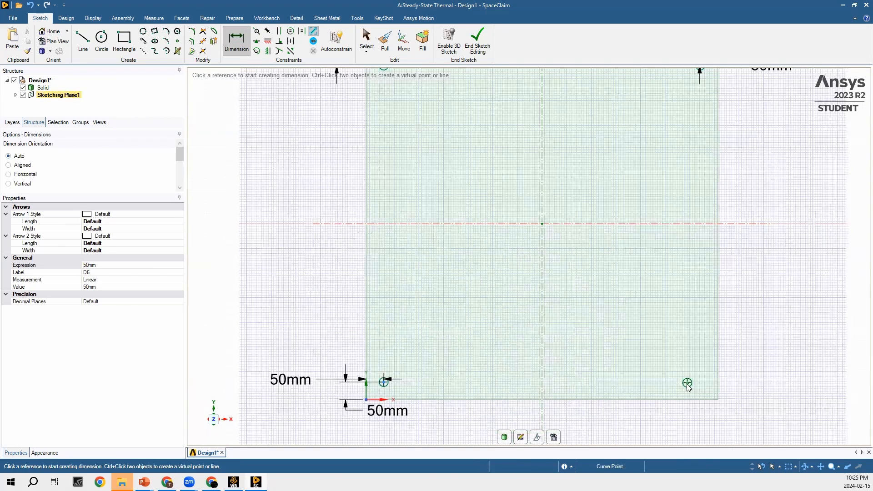
# - Dimension the lower-right circle's centre 50 mm above the plate's bottom edge
pyautogui.click(687, 383)
pyautogui.click(695, 400)
pyautogui.click(761, 396)
pyautogui.write('50')
pyautogui.press('Return')
# - Dimension the lower-right circle's centre 50 mm from the plate's right edge and finish the sketch
pyautogui.click(687, 383)
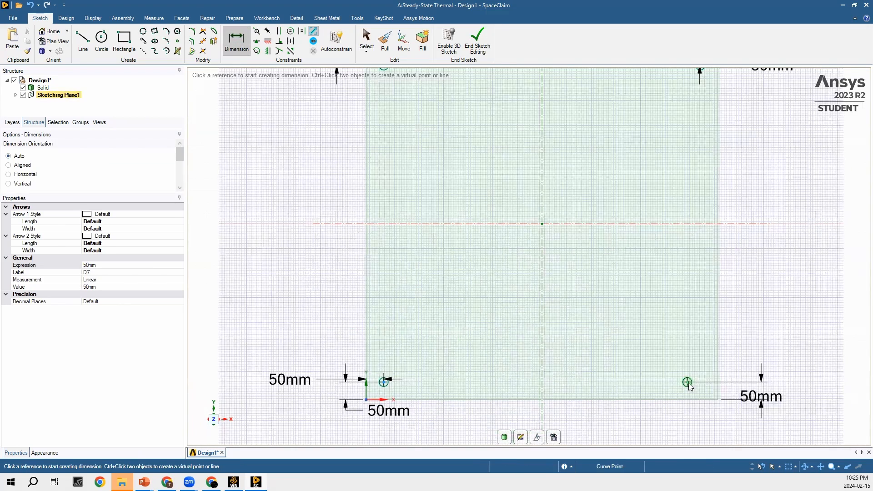
pyautogui.click(717, 391)
pyautogui.click(705, 431)
pyautogui.write('50')
pyautogui.press('Return')
pyautogui.scroll(-2, 704, 431)
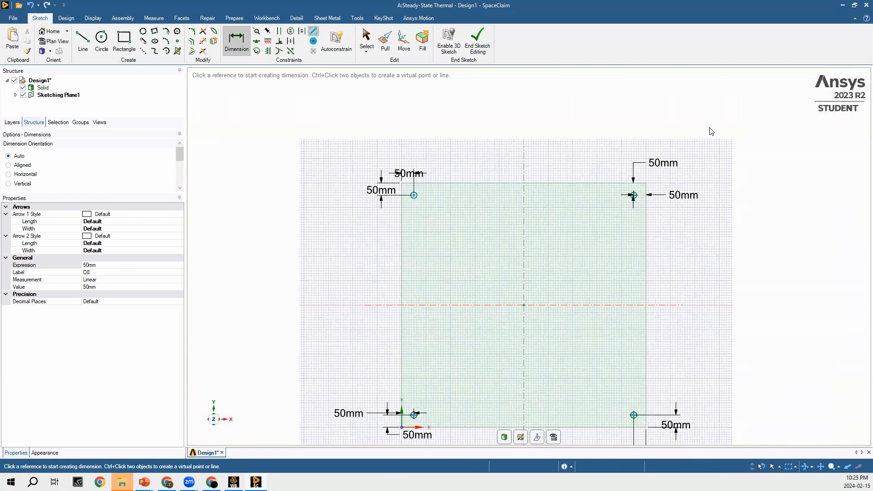
pyautogui.click(487, 51)
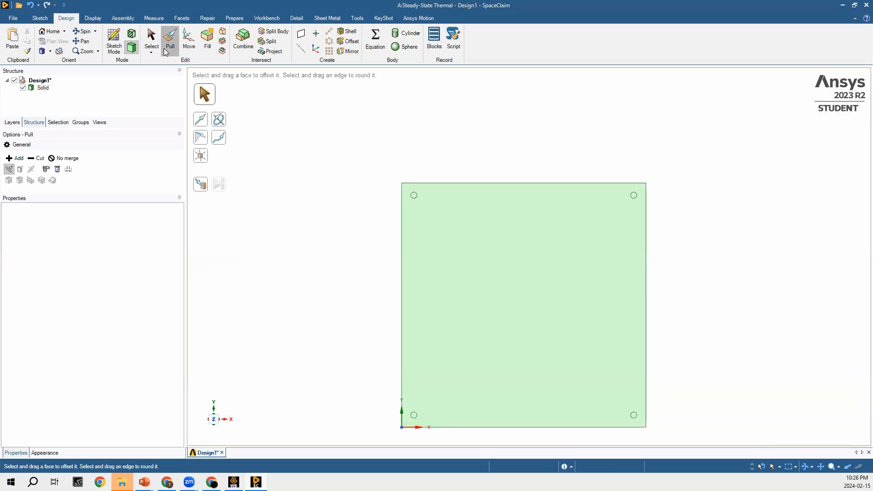
# - Pull the four circular corner faces together through the plate's thickness to cut through holes
pyautogui.click(422, 210)
pyautogui.scroll(3, 418, 212)
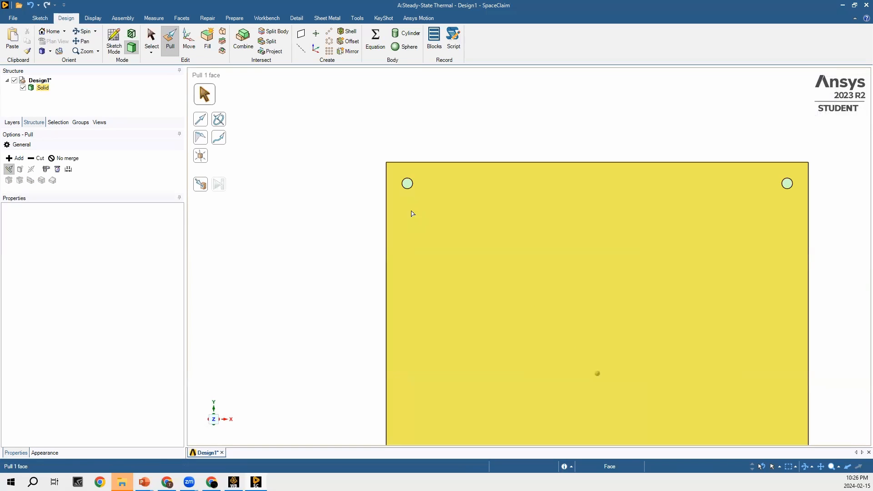
pyautogui.click(219, 417)
pyautogui.click(218, 414)
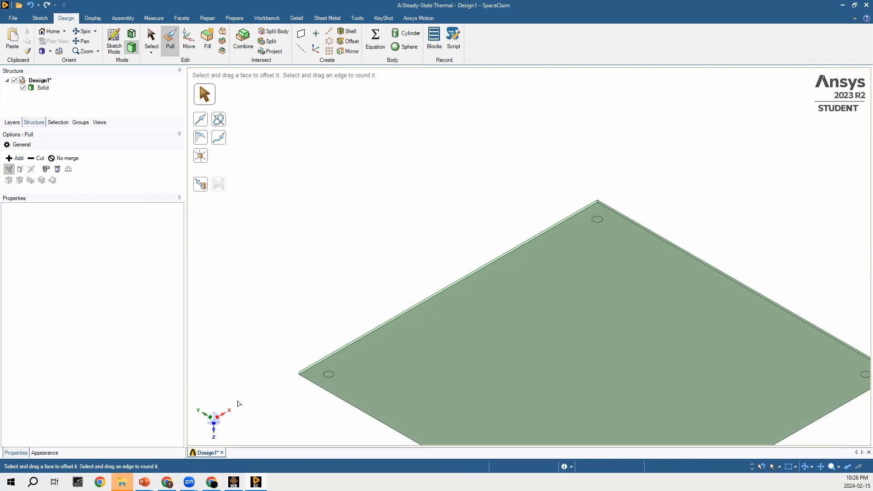
pyautogui.click(329, 375)
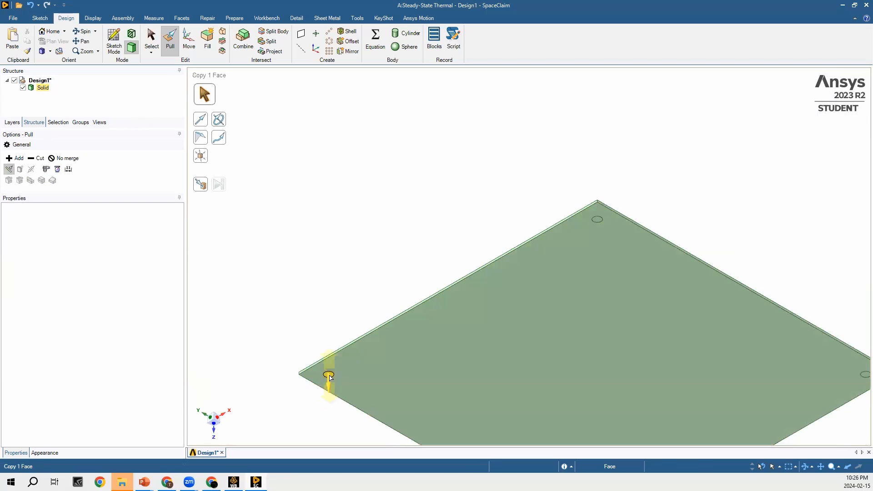
pyautogui.keyDown('ctrl'); pyautogui.click(597, 220); pyautogui.keyUp('ctrl')
pyautogui.keyDown('ctrl'); pyautogui.click(864, 374); pyautogui.keyUp('ctrl')
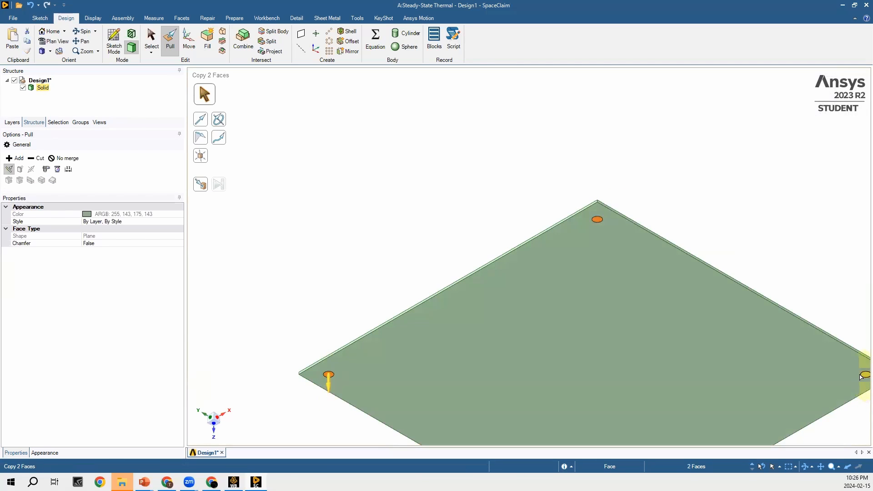
pyautogui.scroll(4, 552, 151)
pyautogui.scroll(-9, 551, 152)
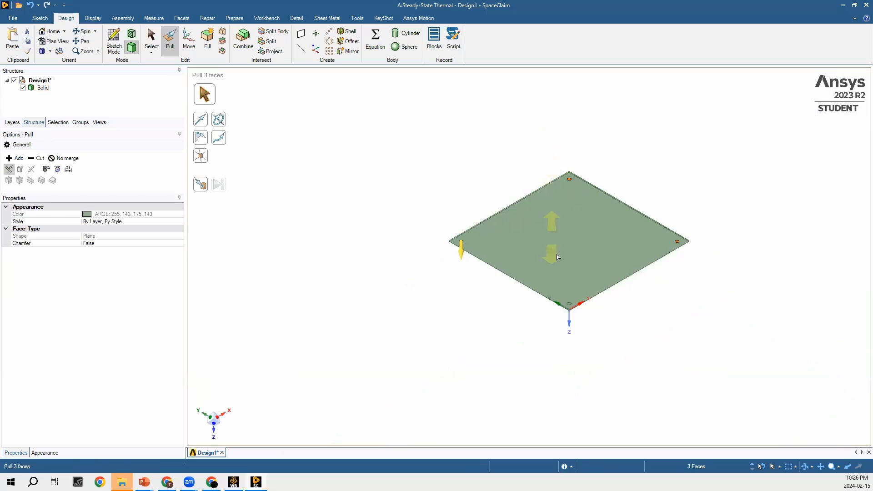
pyautogui.scroll(4, 573, 314)
pyautogui.scroll(2, 574, 314)
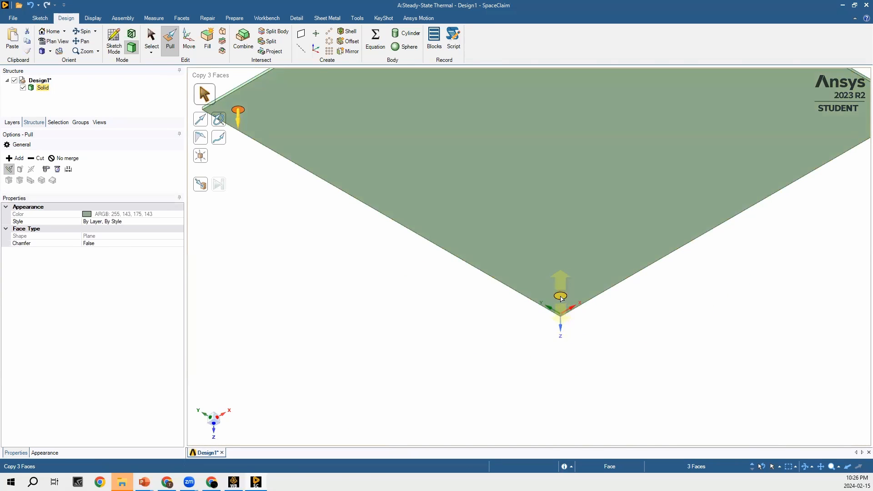
pyautogui.scroll(-5, 561, 297)
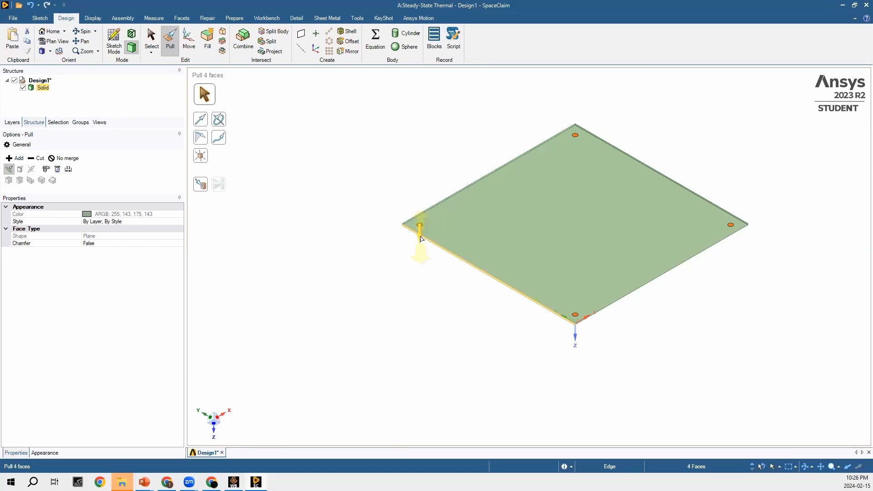
pyautogui.moveTo(425, 227); pyautogui.dragTo(423, 202)
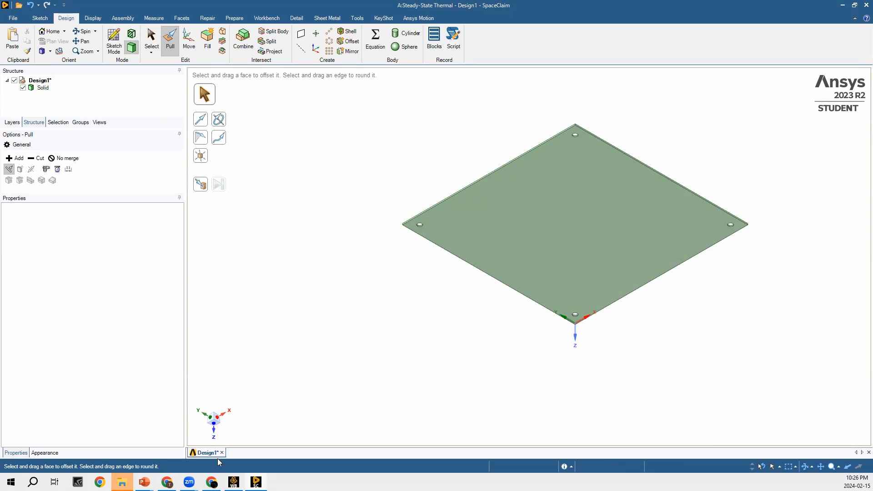
# - Close the finished plate geometry and open the Steady-State Thermal system's Model for meshing
pyautogui.click(214, 427)
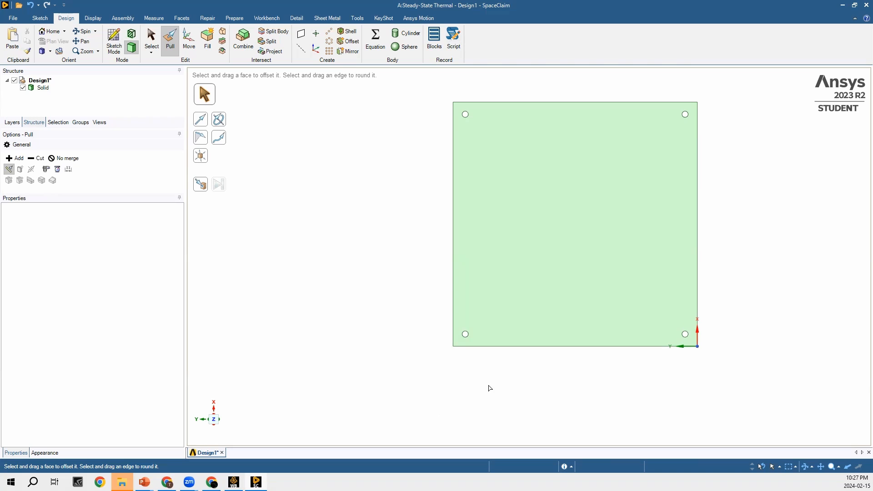
pyautogui.click(861, 6)
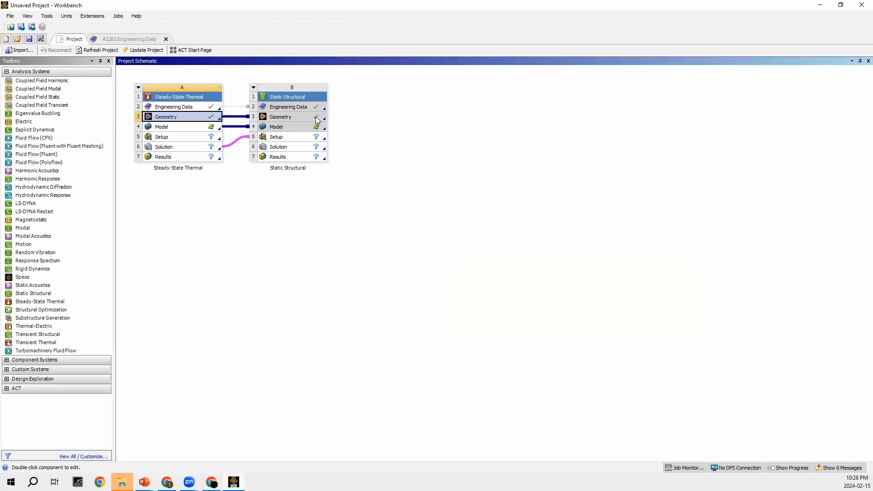
pyautogui.click(175, 128)
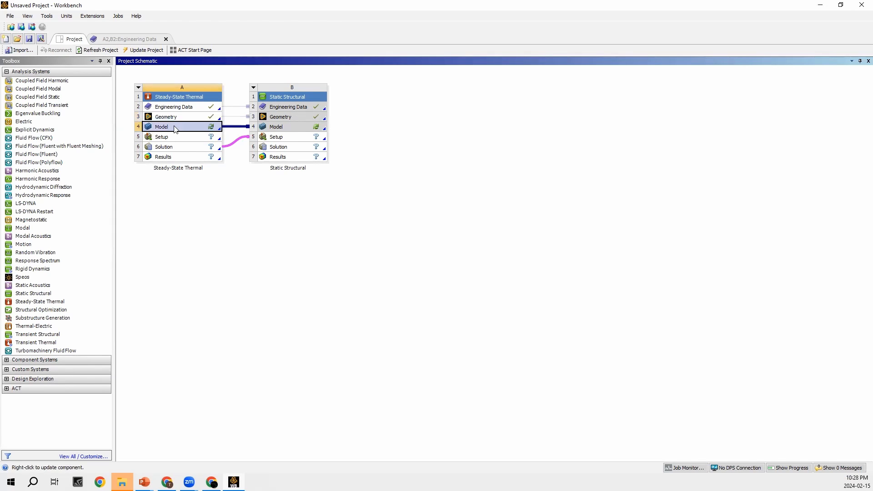
pyautogui.doubleClick(175, 129)
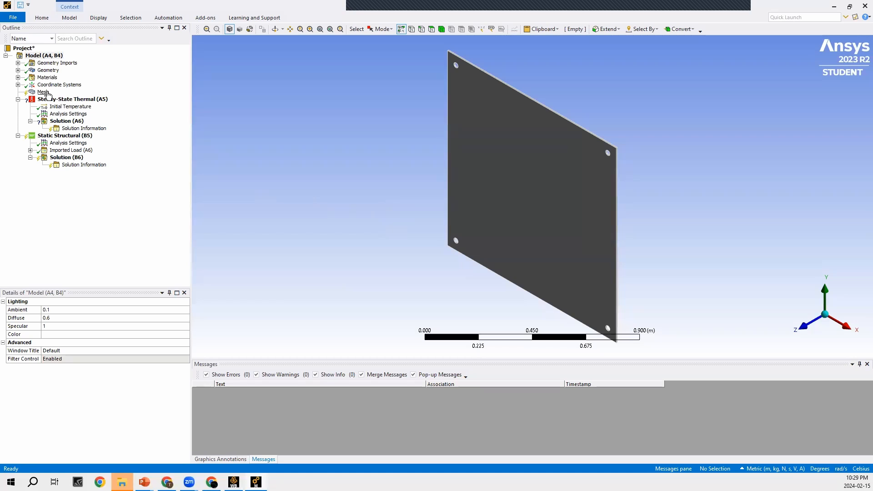
# - Generate the plate's mesh with the default settings
pyautogui.rightClick(45, 93)
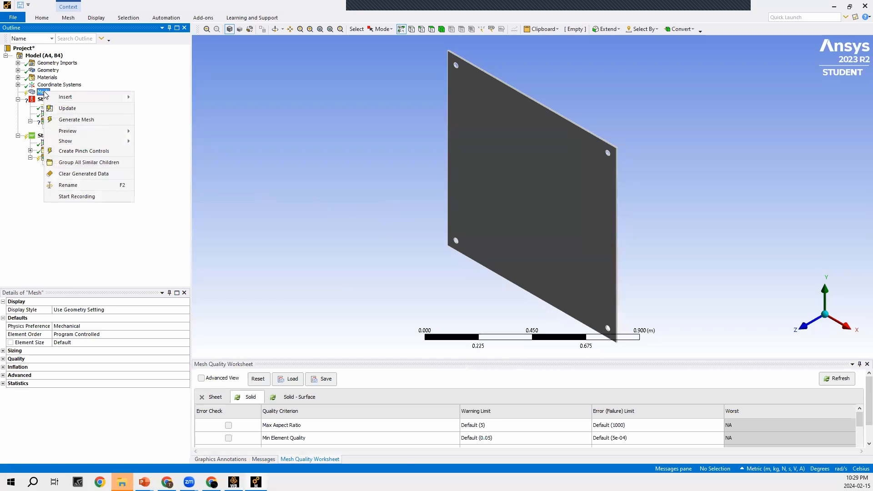
pyautogui.click(87, 120)
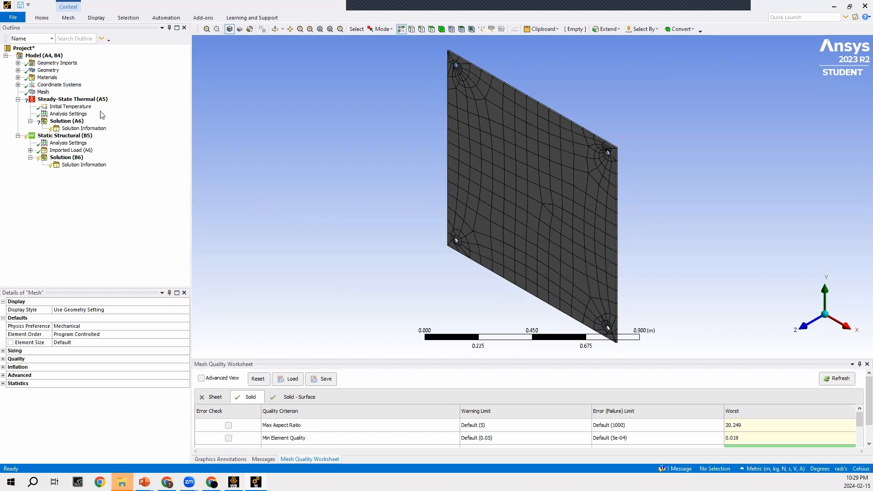
# - Add a mesh sizing control scoped to the whole plate body
pyautogui.rightClick(46, 92)
pyautogui.moveTo(71, 101)
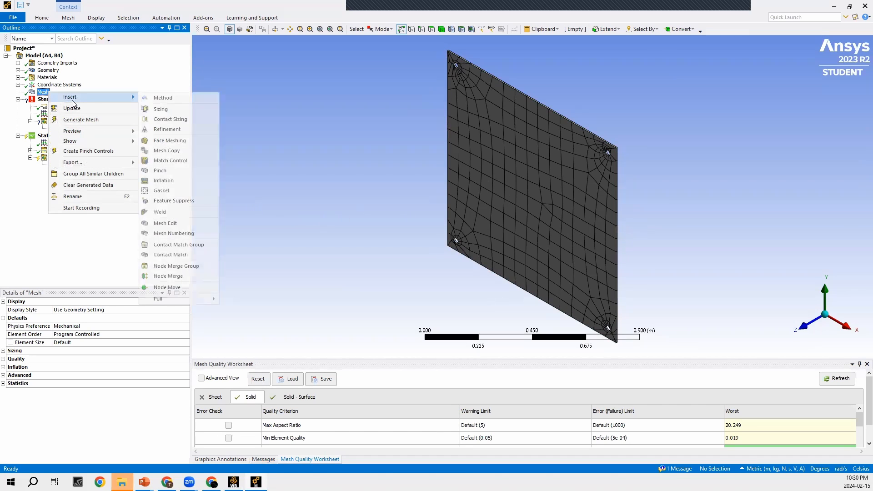
pyautogui.click(171, 109)
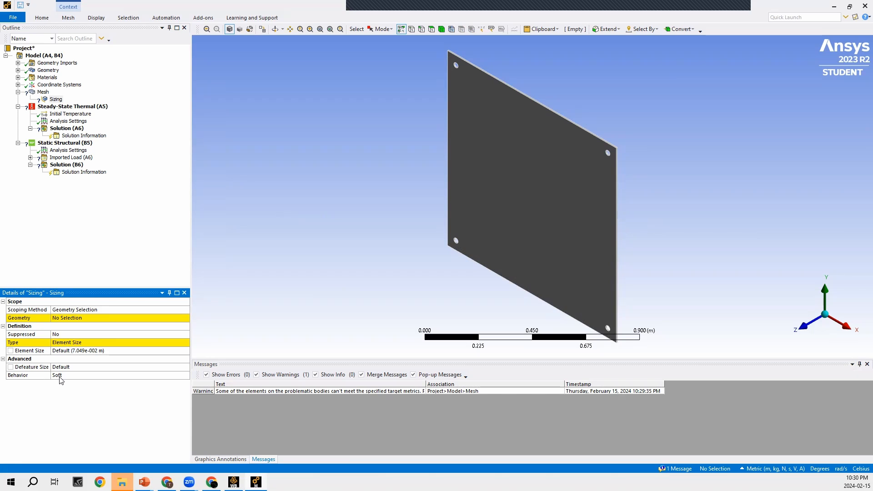
pyautogui.click(442, 30)
pyautogui.click(537, 166)
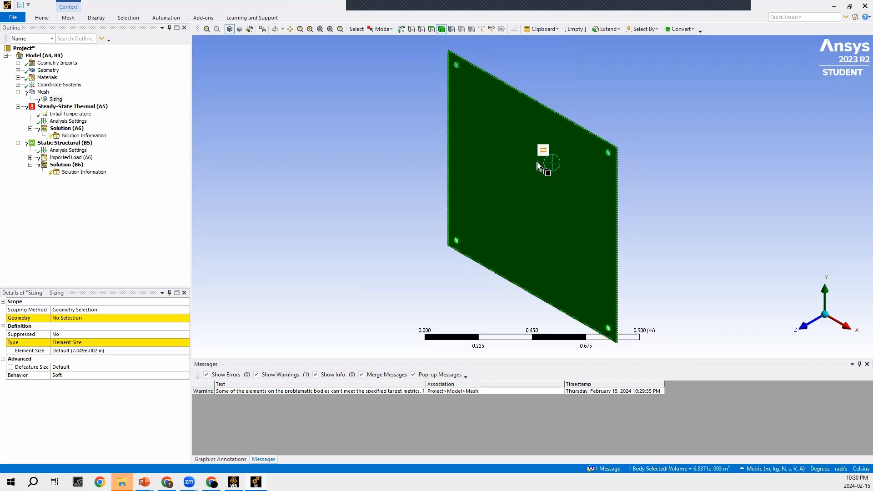
pyautogui.click(78, 318)
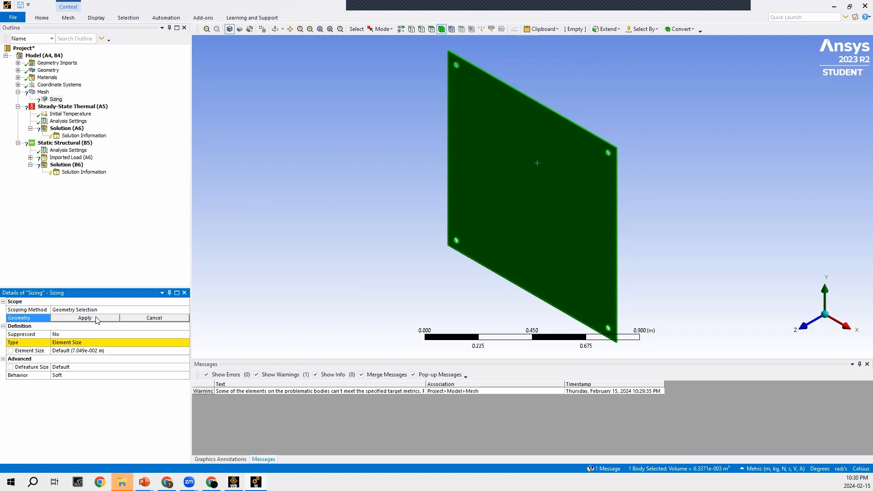
pyautogui.click(97, 320)
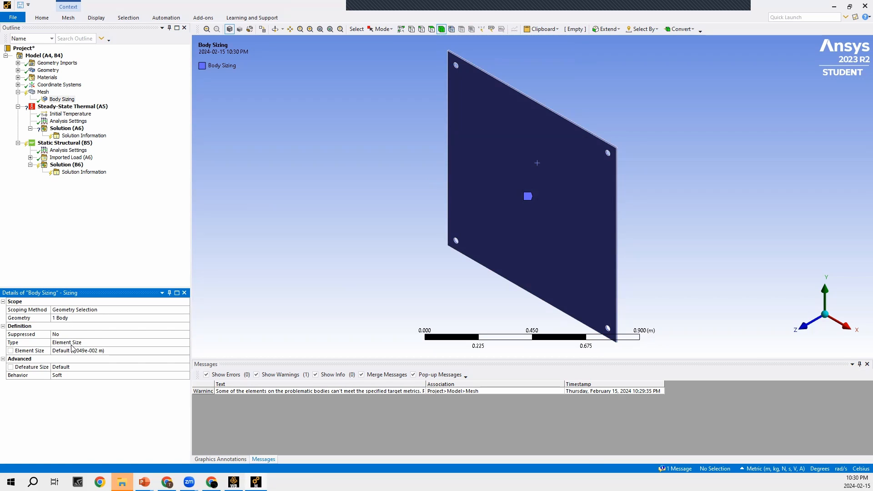
# - Set the body sizing's element size to 0.01 m and regenerate the mesh
pyautogui.click(41, 344)
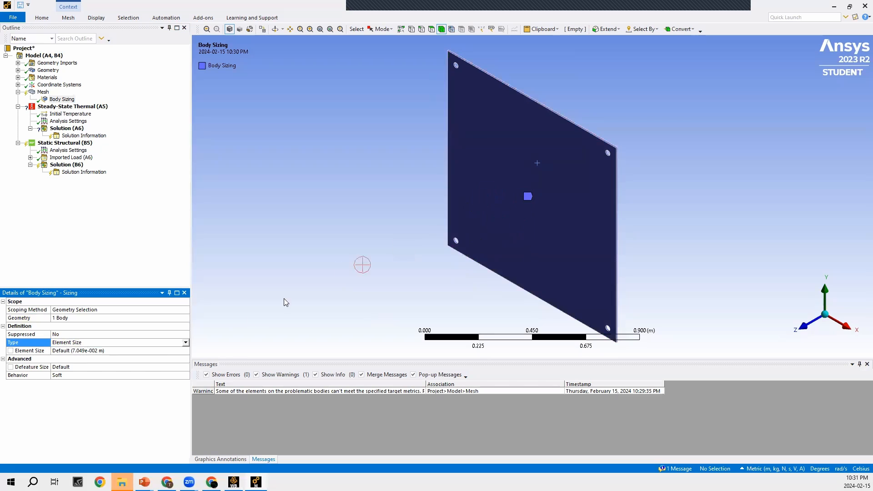
pyautogui.click(91, 351)
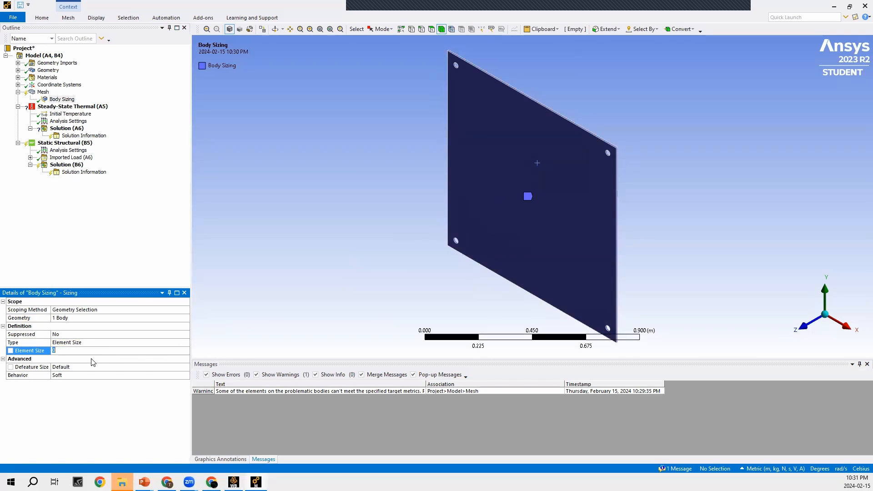
pyautogui.write('0.01')
pyautogui.click(118, 242)
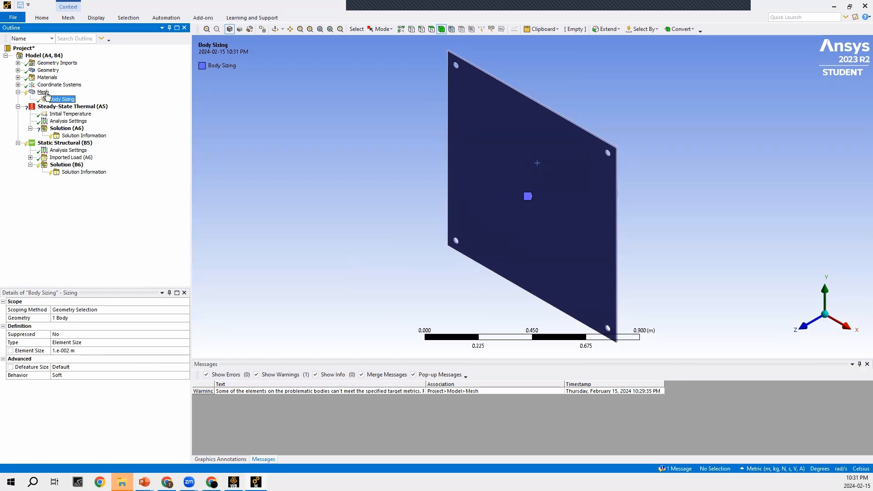
pyautogui.rightClick(46, 93)
pyautogui.click(70, 124)
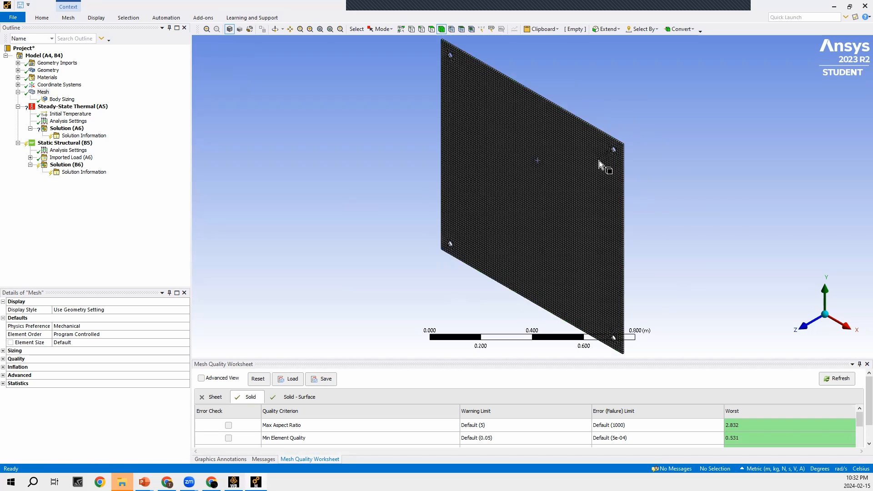
# - Set the mesh's quality metric to Element Quality
pyautogui.scroll(2, 598, 160)
pyautogui.scroll(2, 722, 110)
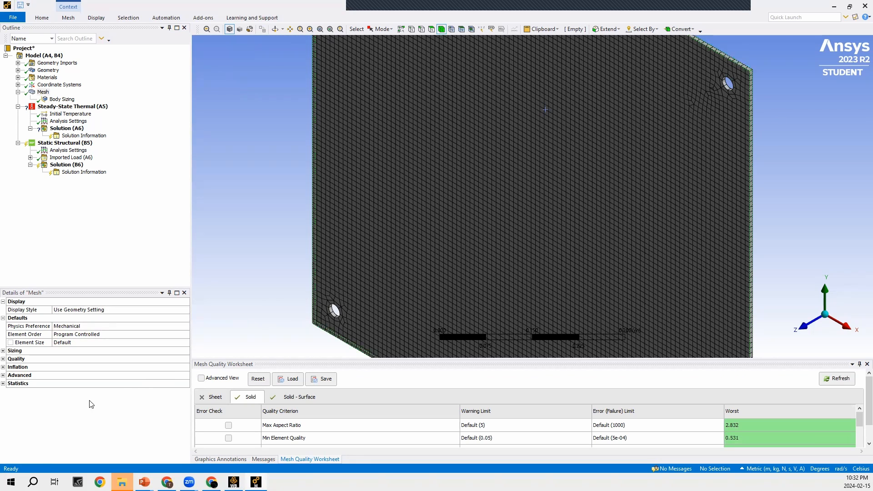
pyautogui.click(3, 359)
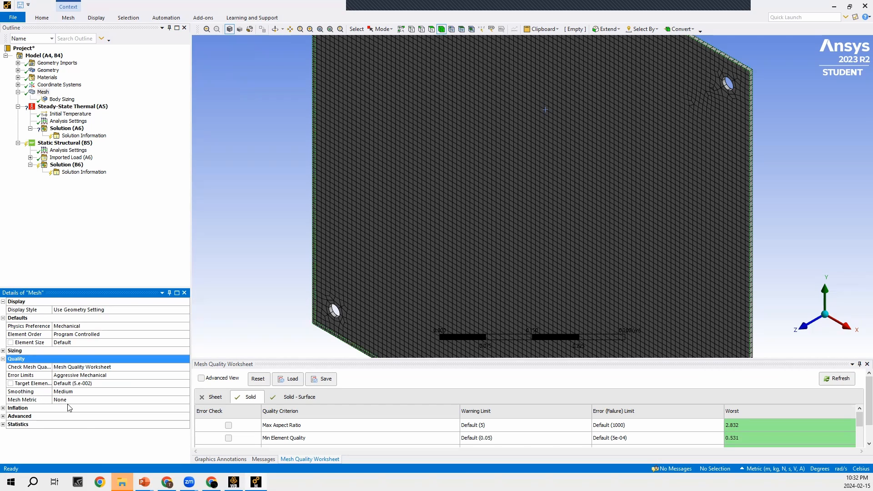
pyautogui.click(110, 400)
pyautogui.click(187, 401)
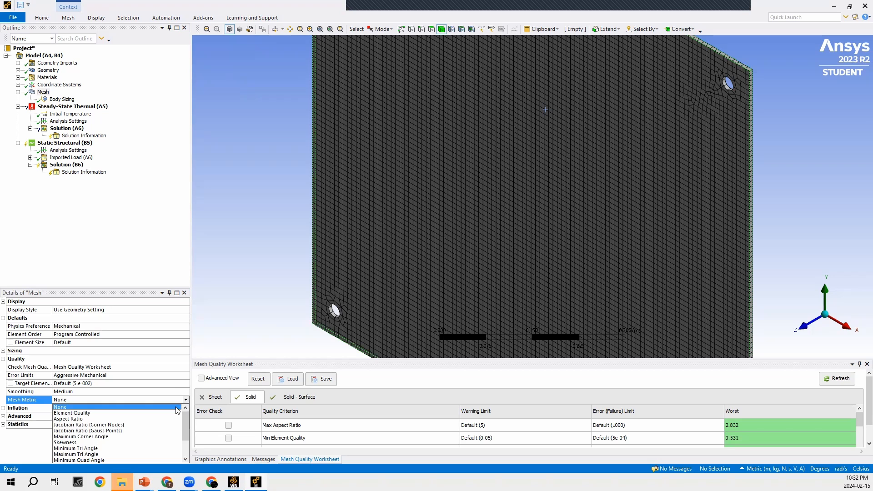
pyautogui.click(167, 413)
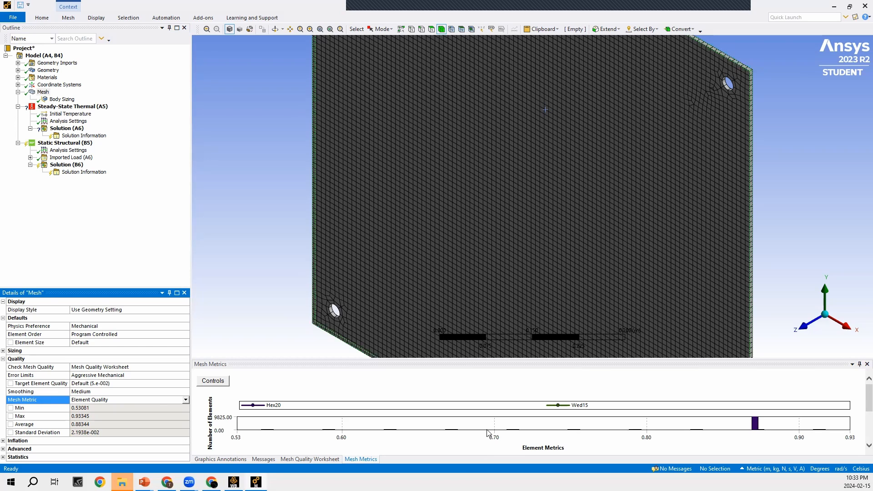
# - Inspect which elements fall in the tallest and the lowest-quality bars of the Element Quality chart, then restore the full mesh display
pyautogui.click(754, 426)
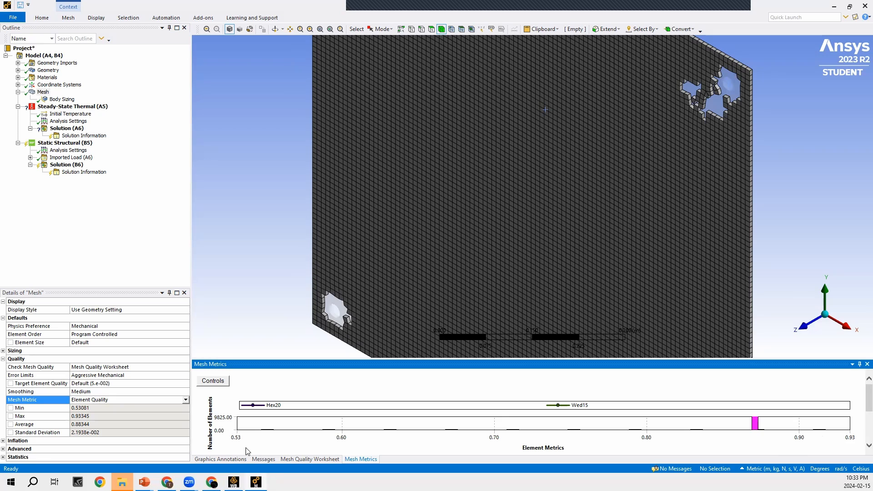
pyautogui.click(267, 432)
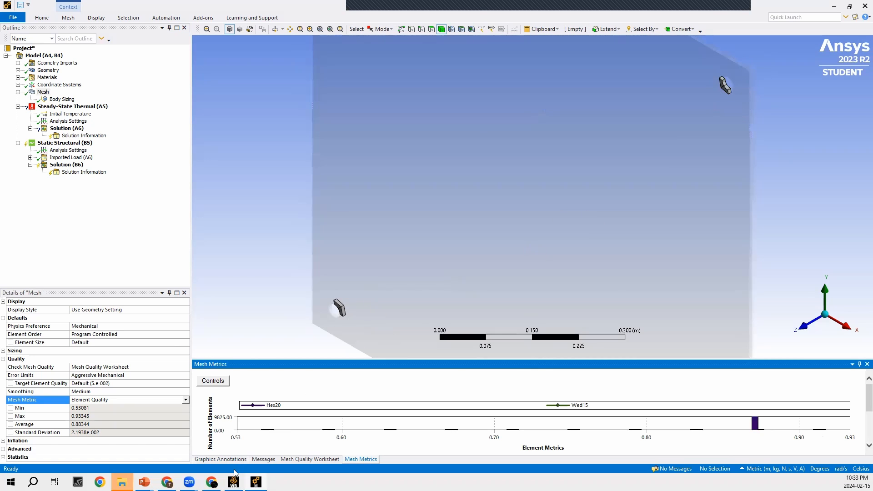
pyautogui.click(270, 433)
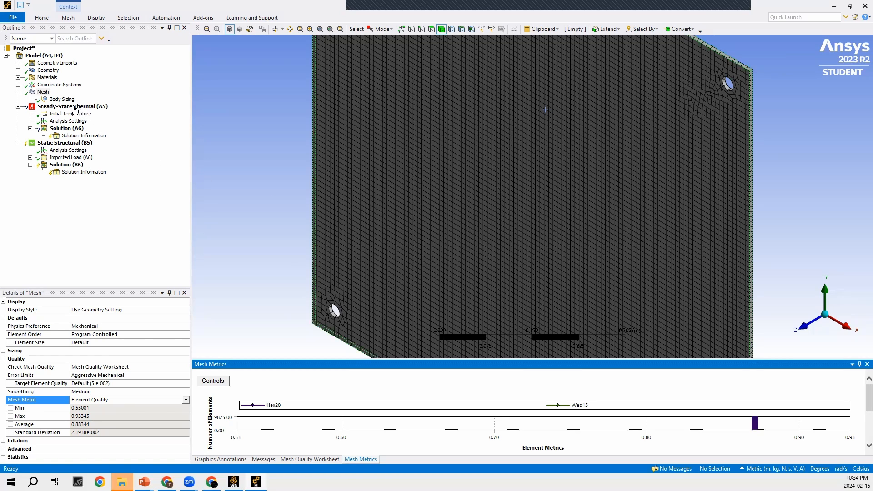
# - Add a temperature load to the steady-state thermal analysis and apply it to the plate's large front face
pyautogui.rightClick(70, 107)
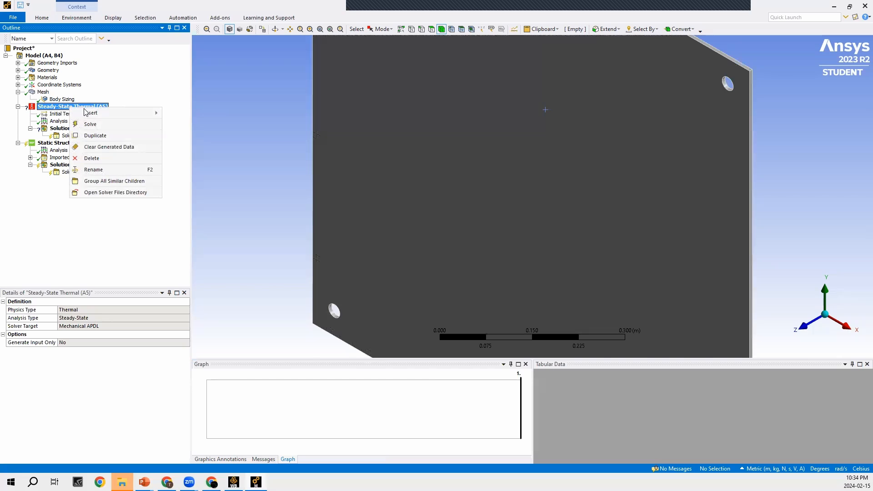
pyautogui.moveTo(90, 115)
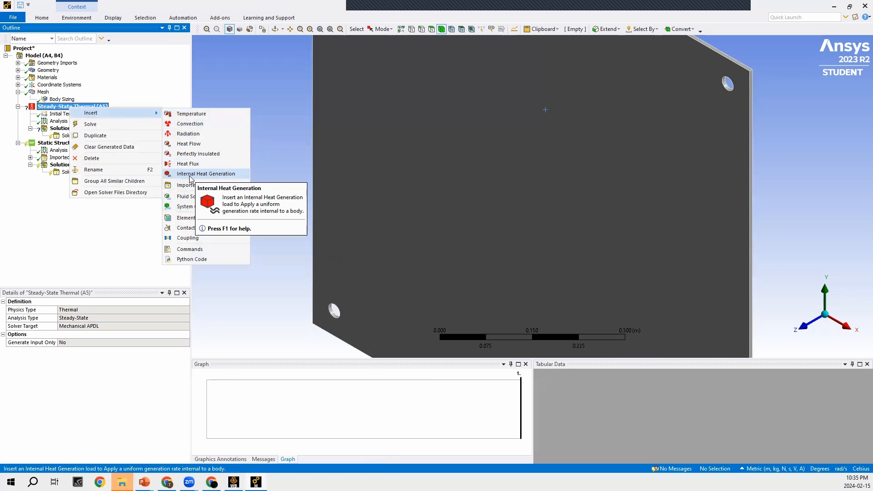
pyautogui.click(193, 114)
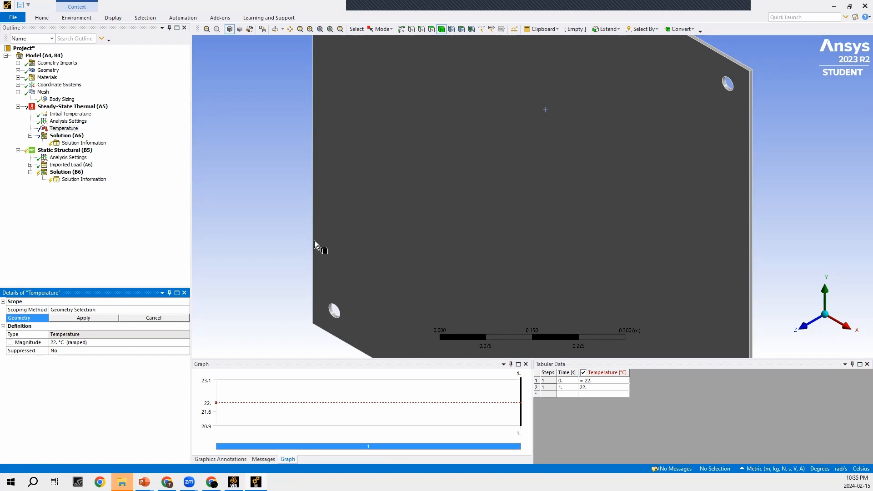
pyautogui.scroll(-2, 314, 244)
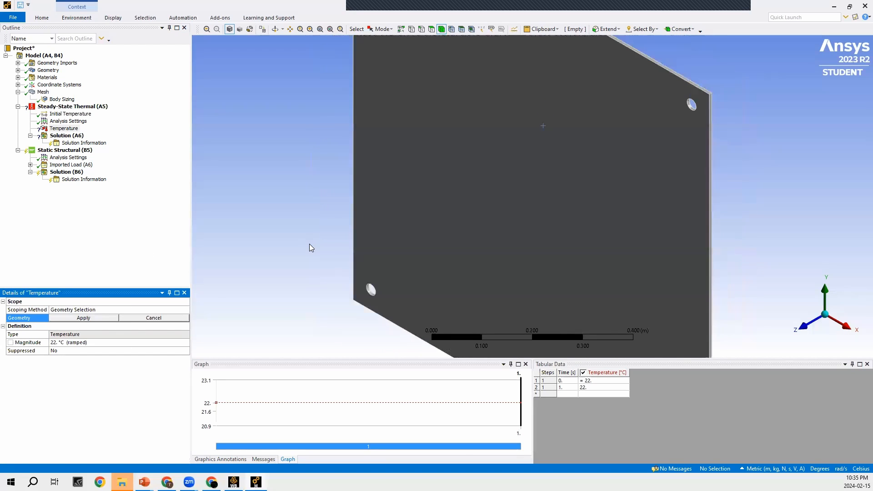
pyautogui.click(432, 30)
pyautogui.click(516, 184)
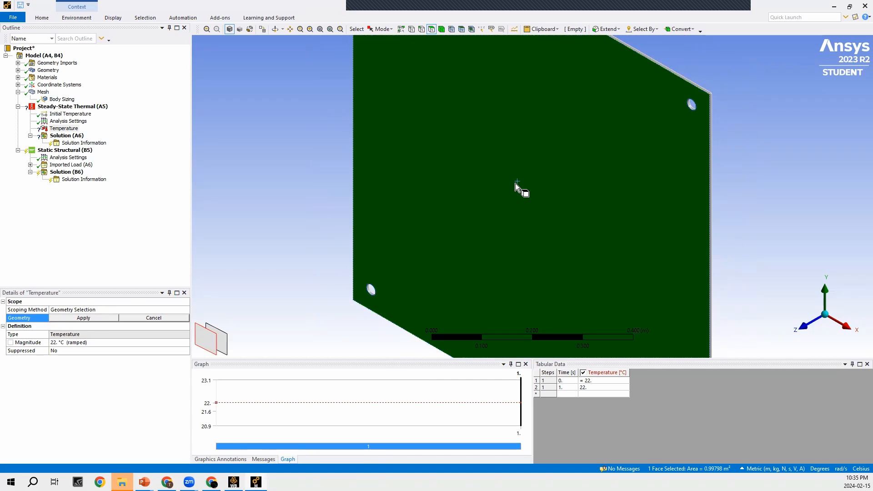
pyautogui.click(83, 318)
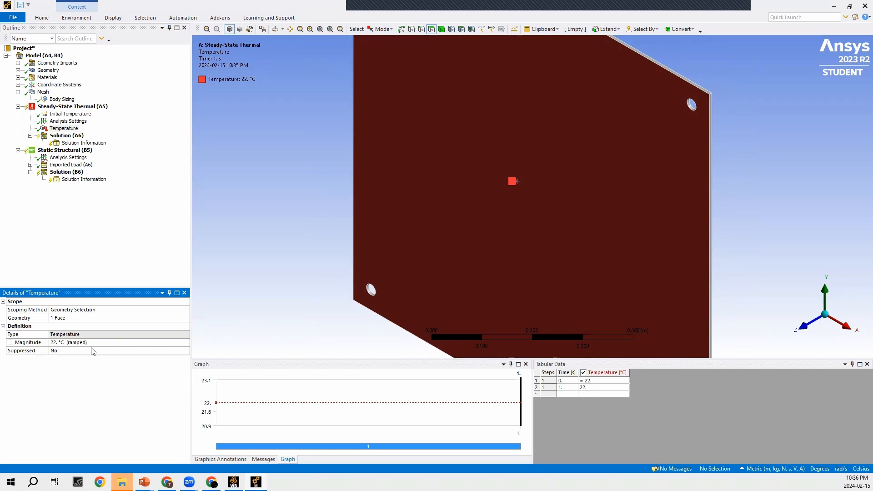
# - Add a second temperature load to the steady-state thermal analysis, apply it to the plate's opposite large face, and set its magnitude to 40 °C
pyautogui.rightClick(67, 110)
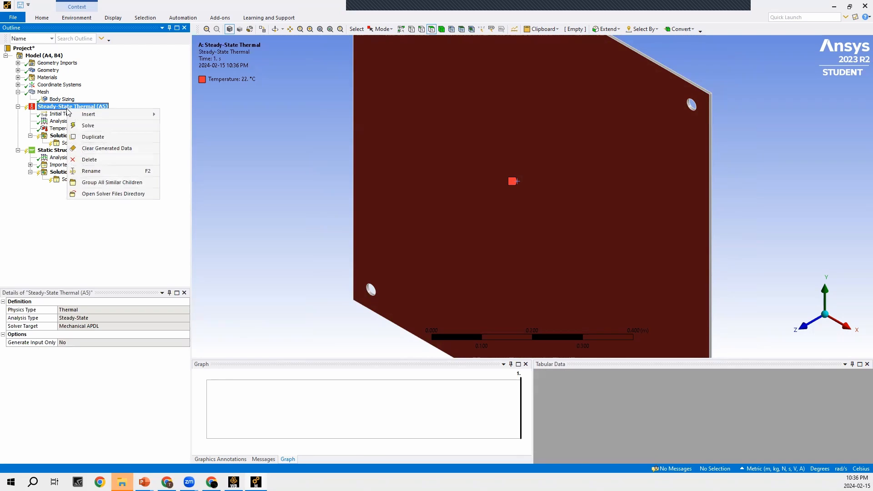
pyautogui.moveTo(88, 118)
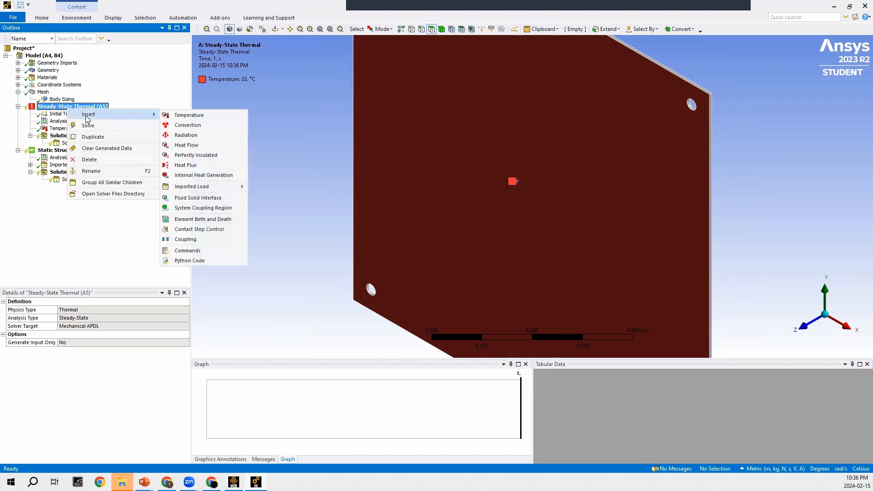
pyautogui.click(200, 114)
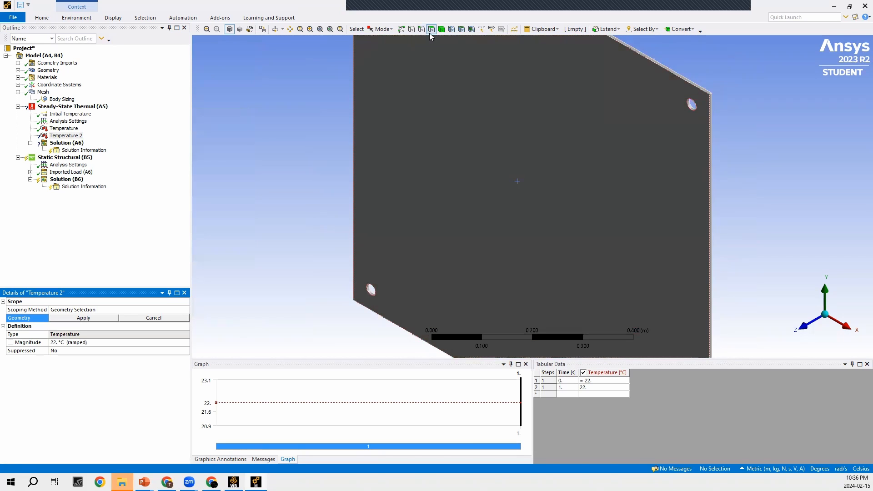
pyautogui.moveTo(489, 124); pyautogui.dragTo(636, 189, button='middle')
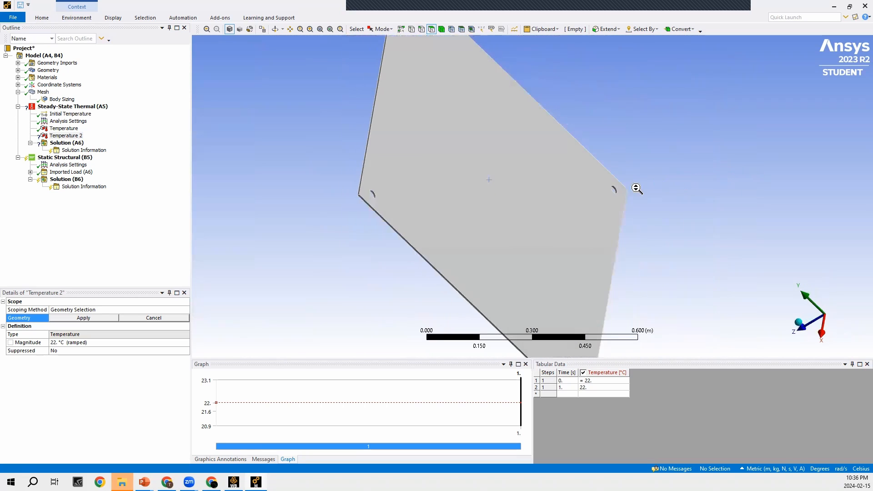
pyautogui.click(490, 160)
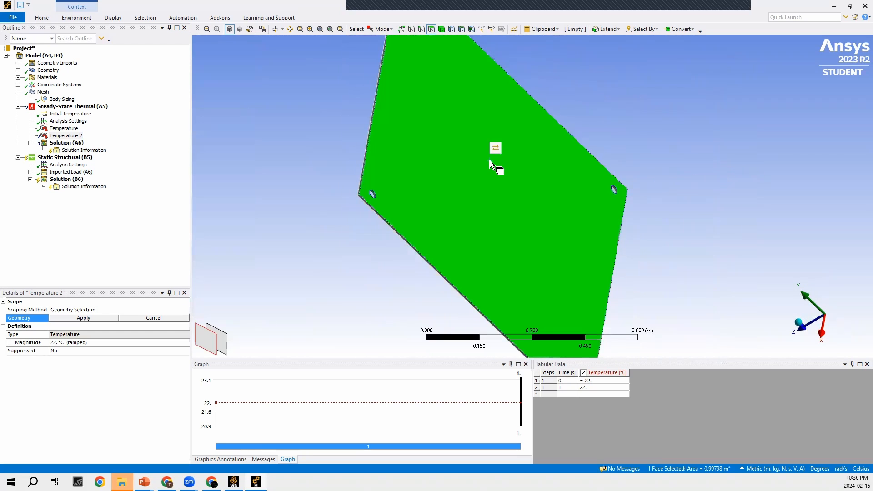
pyautogui.click(83, 318)
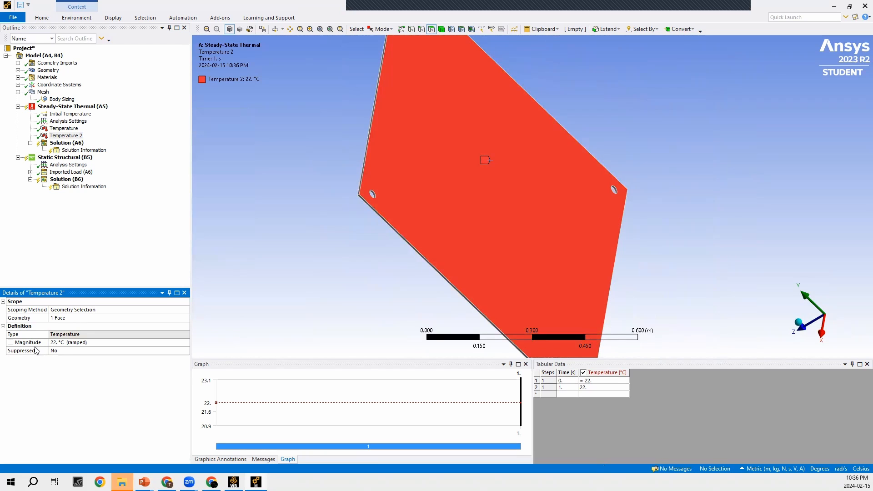
pyautogui.click(62, 342)
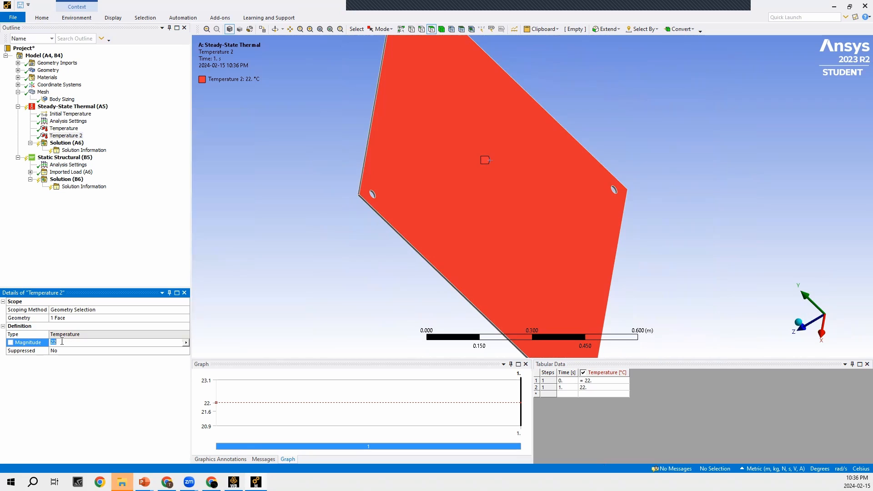
pyautogui.press('Return')
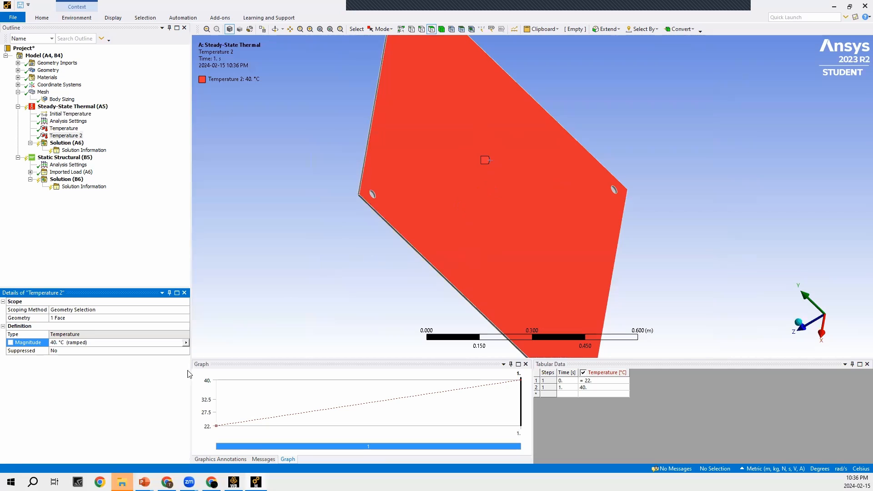
# - Add a temperature result covering all bodies to the steady-state thermal solution
pyautogui.rightClick(63, 143)
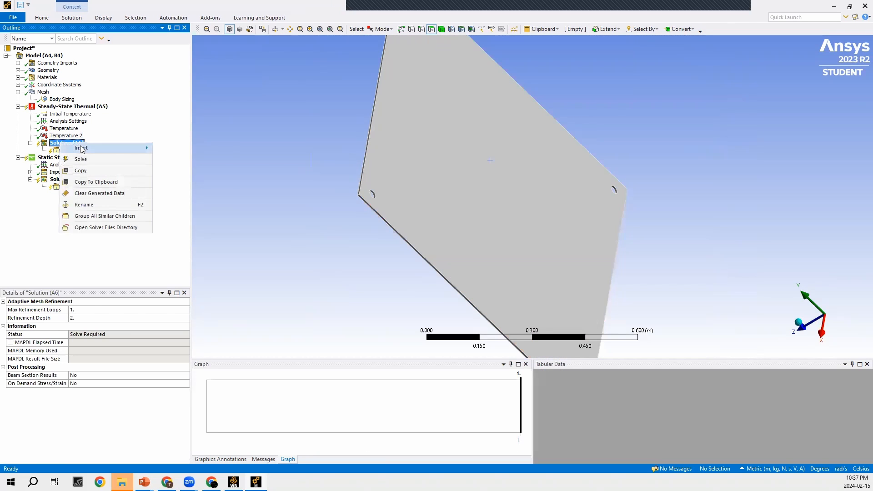
pyautogui.moveTo(81, 148)
pyautogui.moveTo(193, 150)
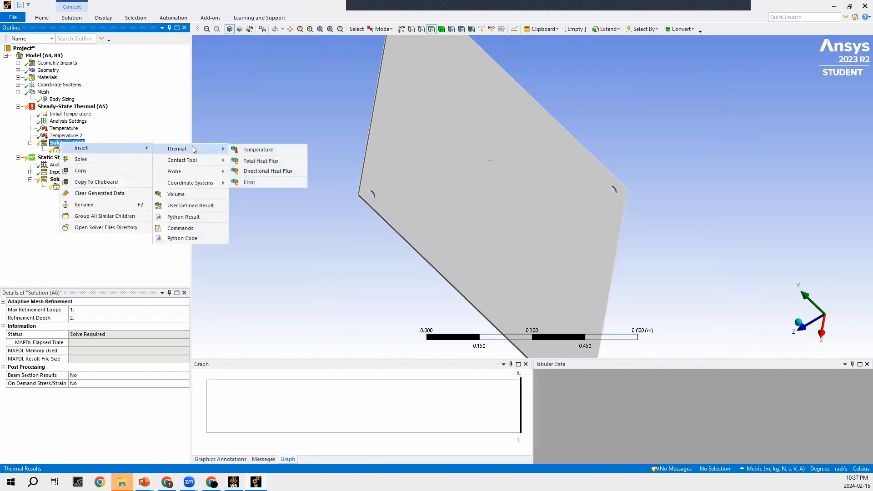
pyautogui.click(253, 151)
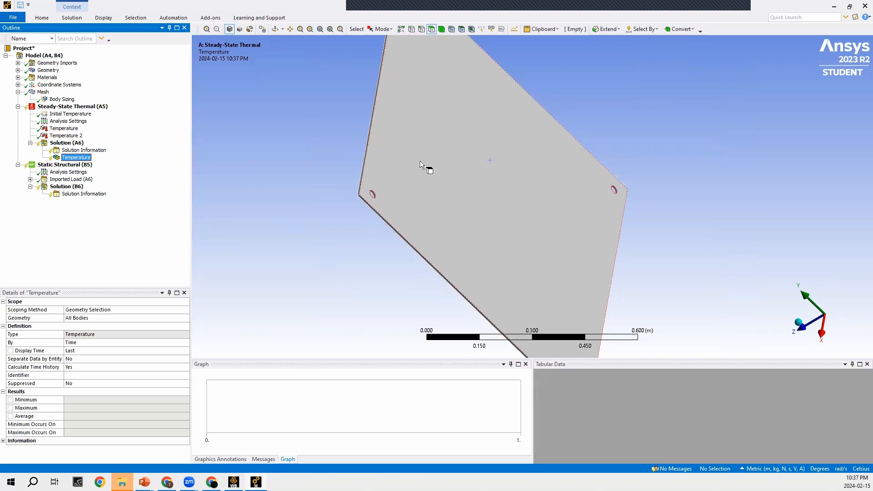
pyautogui.click(122, 195)
pyautogui.click(116, 142)
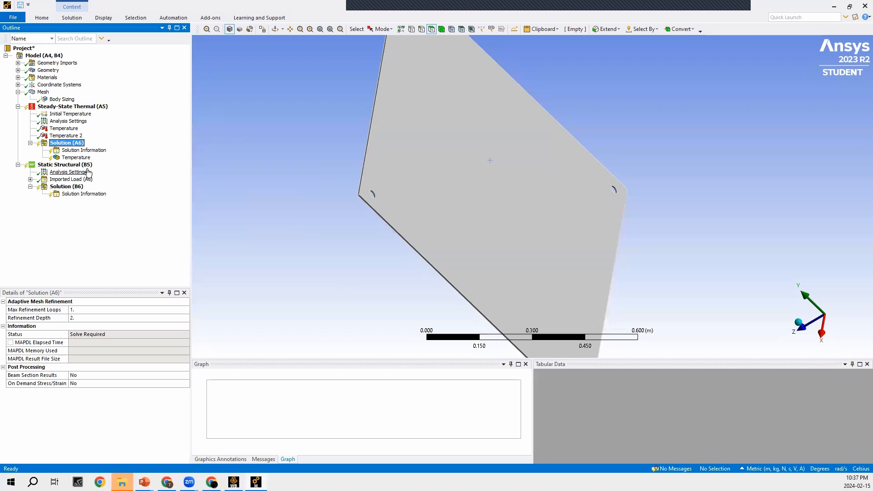
# - Solve the steady-state thermal analysis and review its solver output through to the end of the run
pyautogui.rightClick(88, 107)
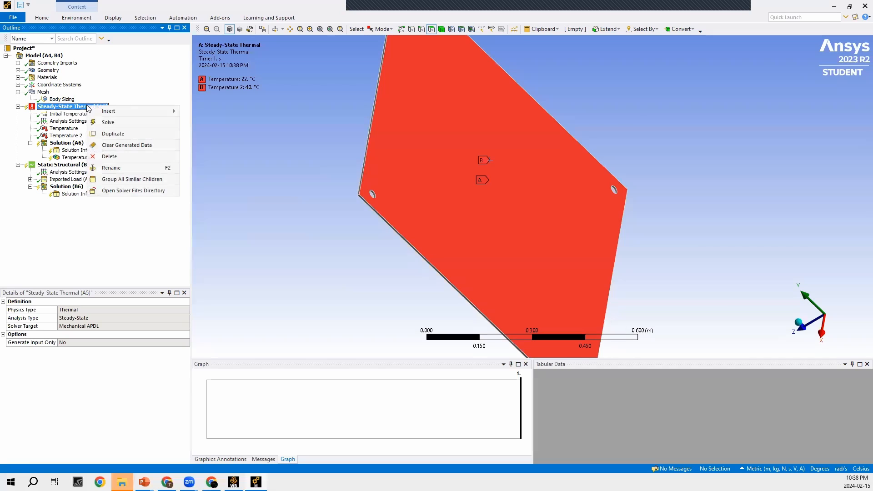
pyautogui.press('Escape')
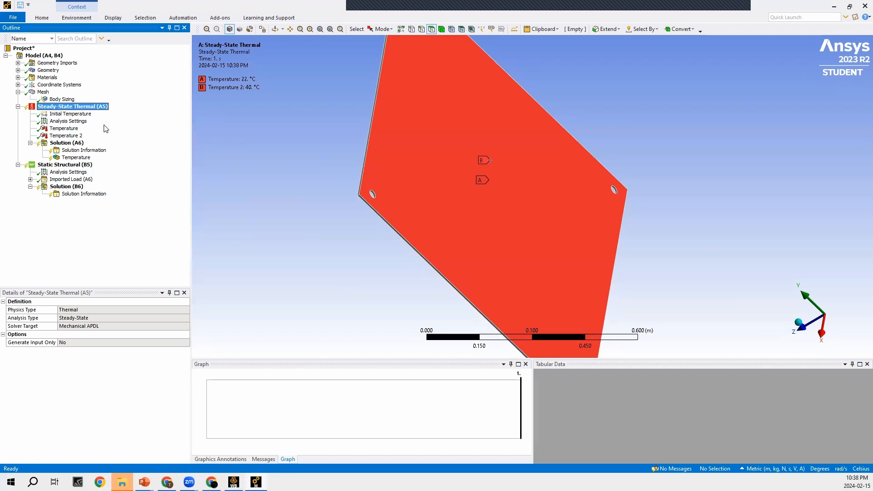
pyautogui.click(84, 151)
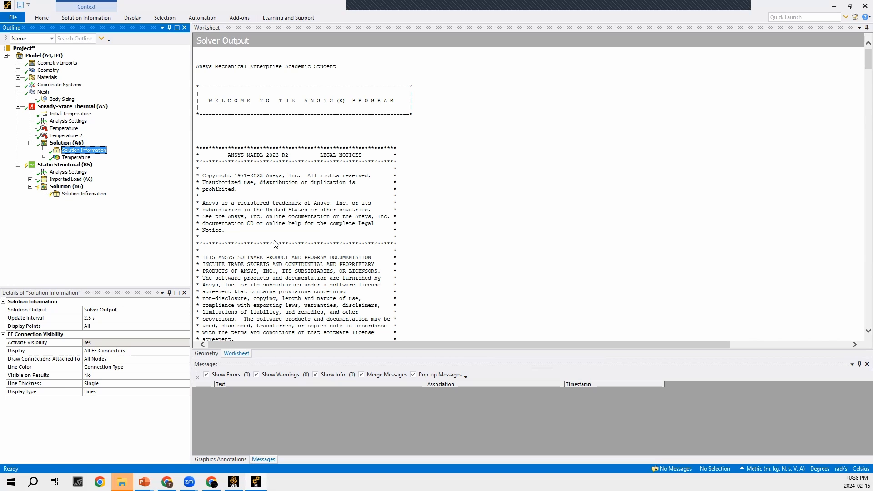
pyautogui.scroll(-15, 274, 244)
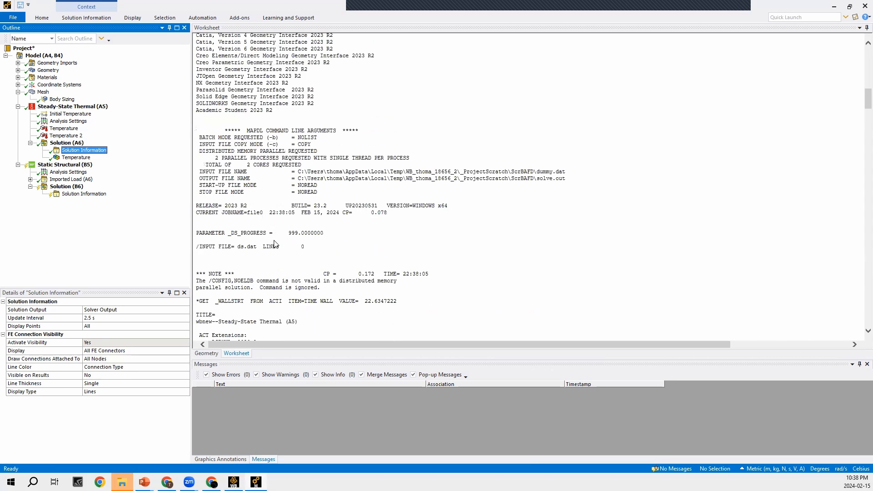
pyautogui.scroll(-20, 274, 244)
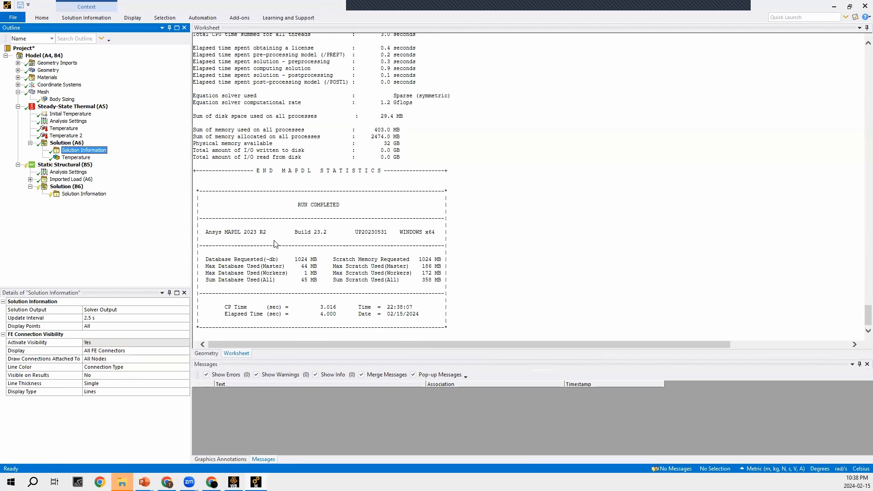
# - Examine the temperature distribution through the plate's thickness in a side view
pyautogui.click(75, 157)
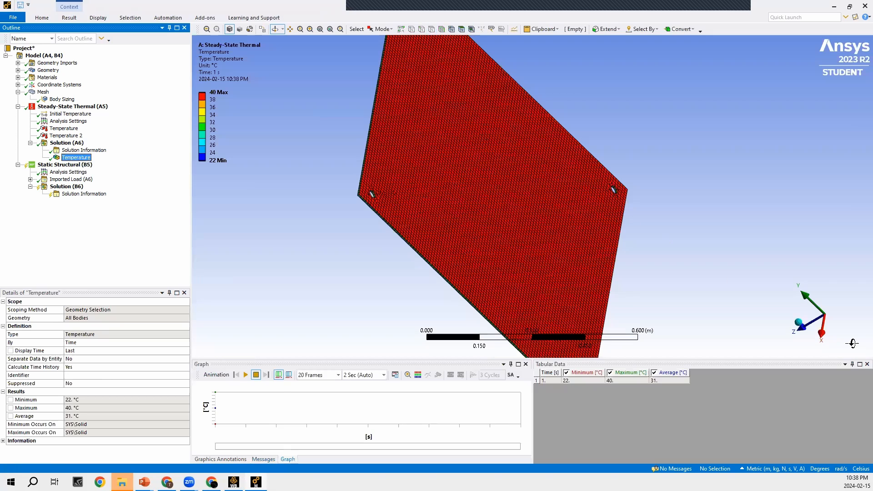
pyautogui.click(824, 333)
pyautogui.scroll(5, 492, 164)
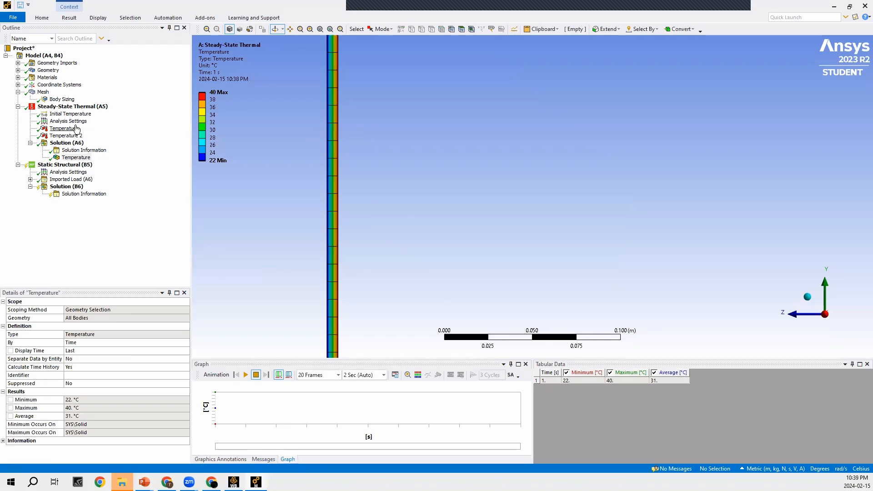
# - Create reaction probes from both temperature loads in the thermal solution and evaluate all results
pyautogui.click(64, 131)
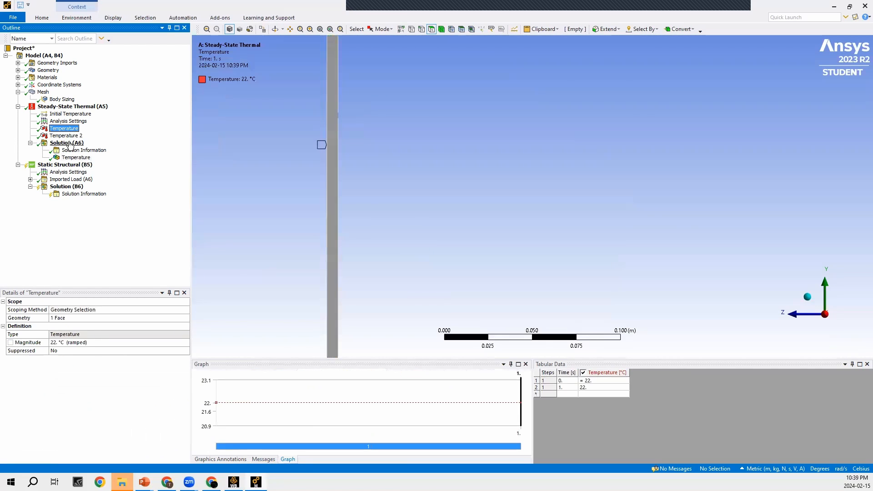
pyautogui.keyDown('ctrl'); pyautogui.click(69, 136); pyautogui.keyUp('ctrl')
pyautogui.moveTo(68, 129); pyautogui.dragTo(71, 144)
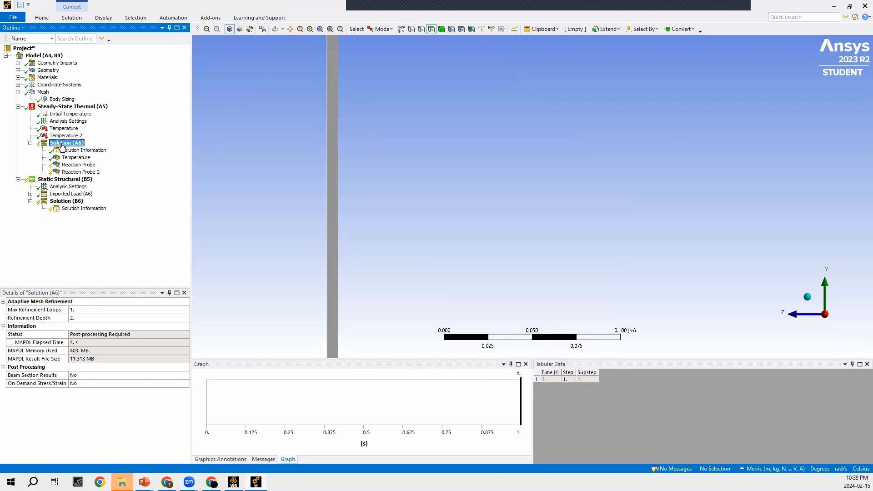
pyautogui.rightClick(62, 144)
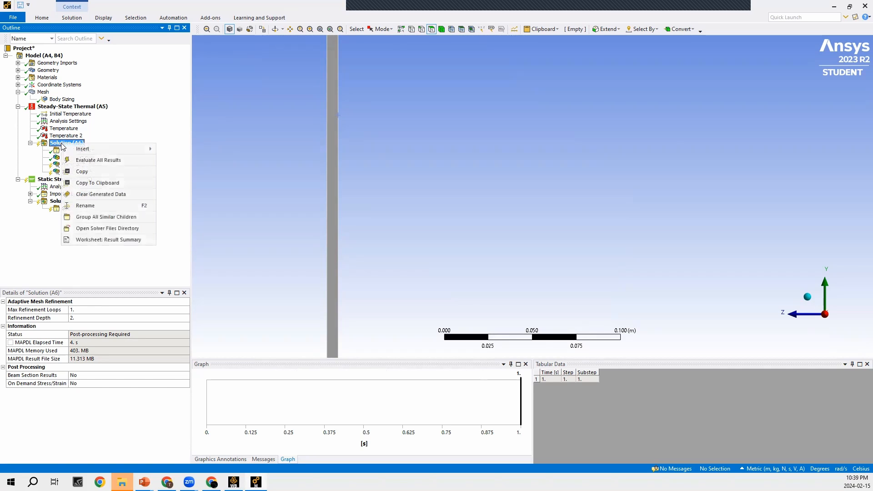
pyautogui.click(81, 162)
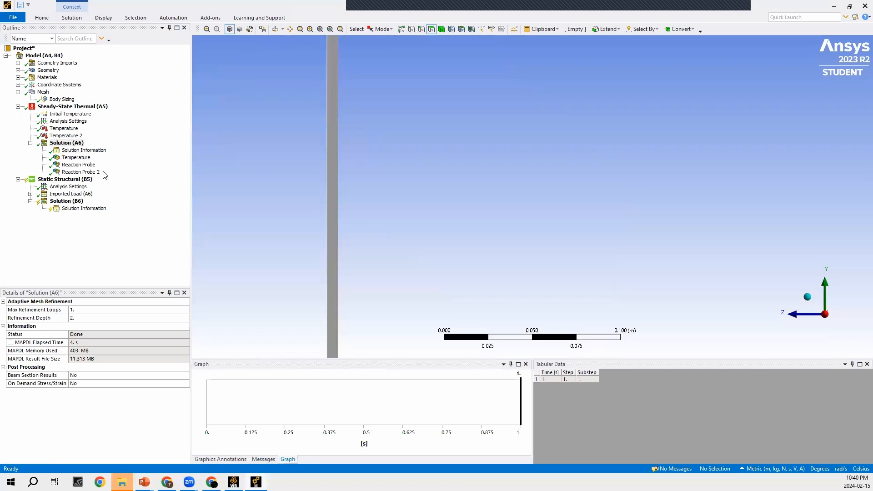
# - Examine the heat reaction of both probes and check the load imported into the static structural analysis
pyautogui.click(78, 165)
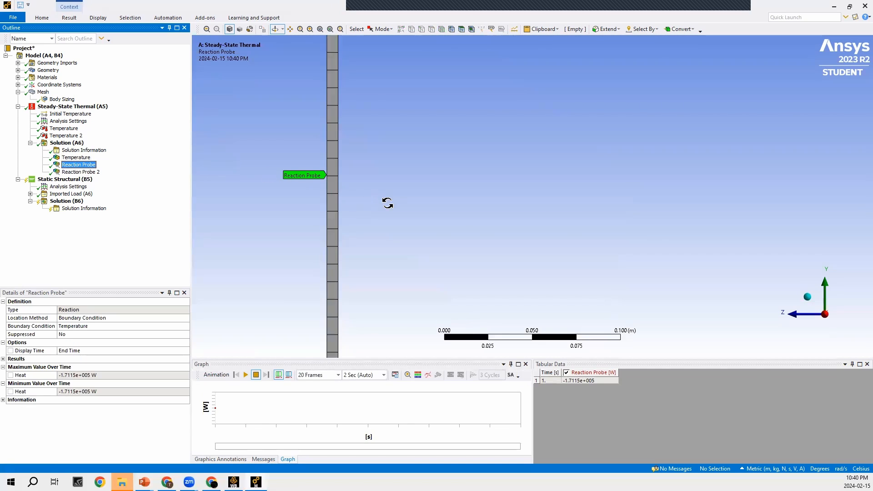
pyautogui.moveTo(401, 204); pyautogui.dragTo(393, 221)
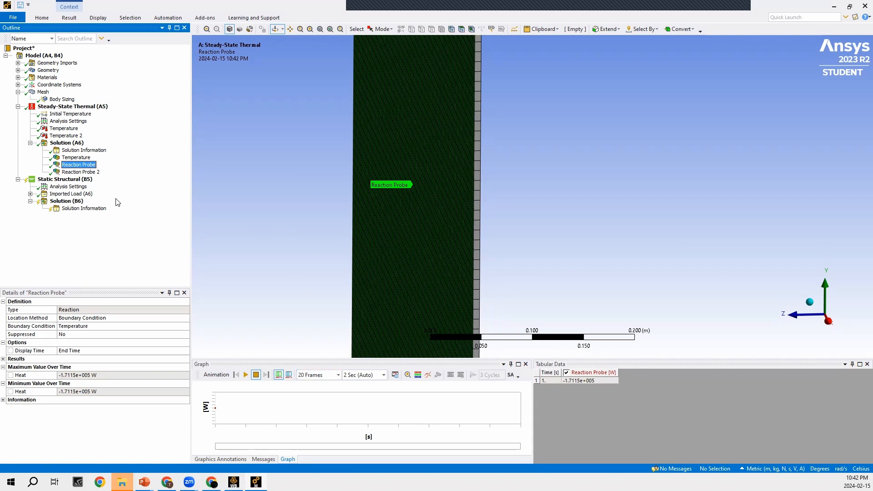
pyautogui.click(91, 171)
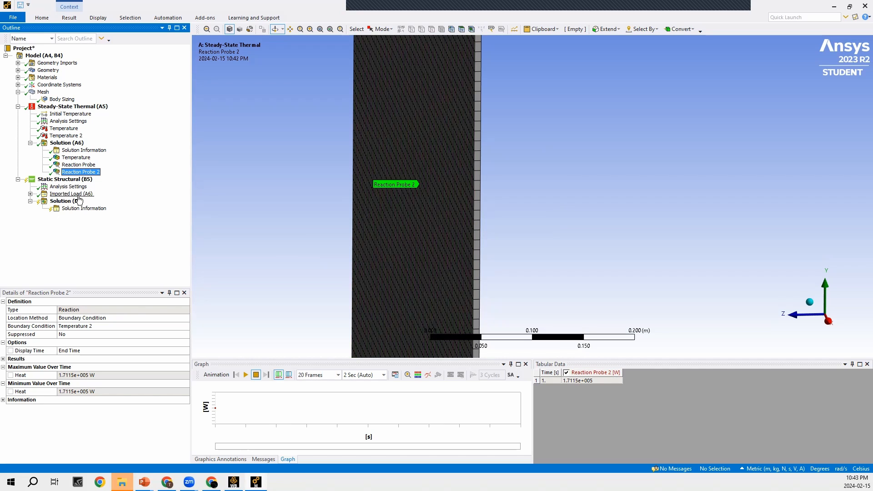
pyautogui.click(30, 194)
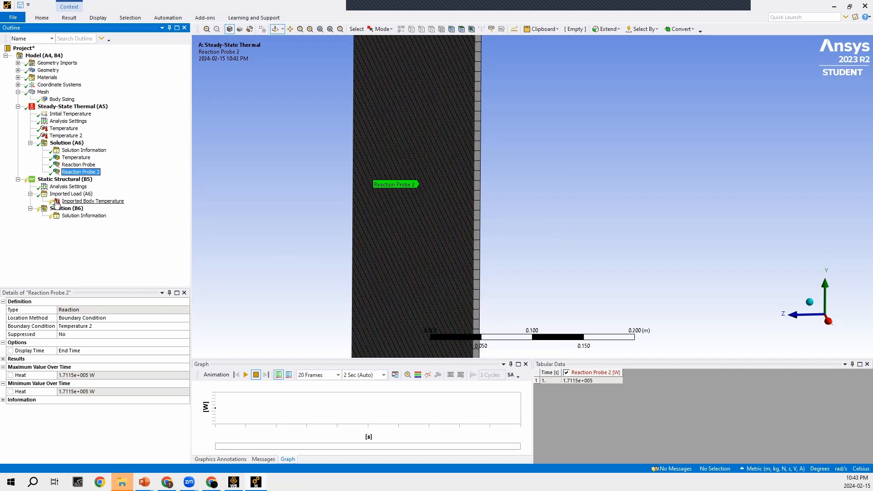
pyautogui.click(30, 194)
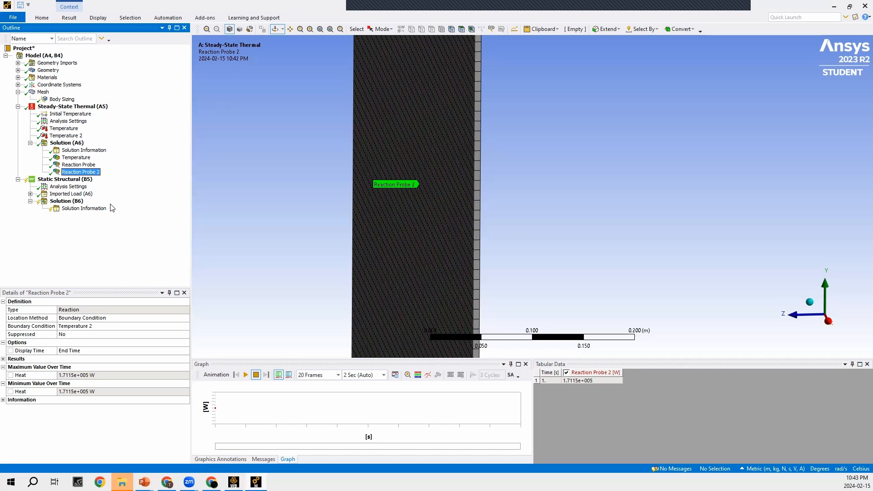
# - Insert a fixed support in the static structural analysis
pyautogui.scroll(-8, 535, 234)
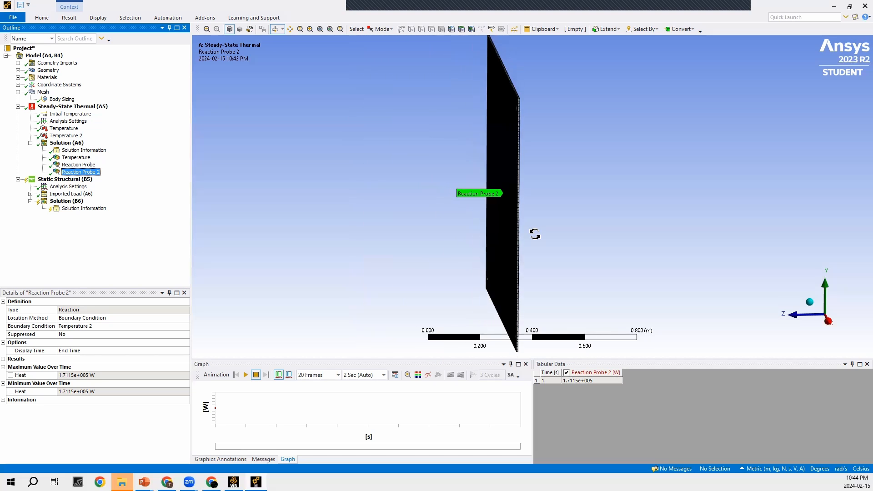
pyautogui.moveTo(534, 234); pyautogui.dragTo(592, 224)
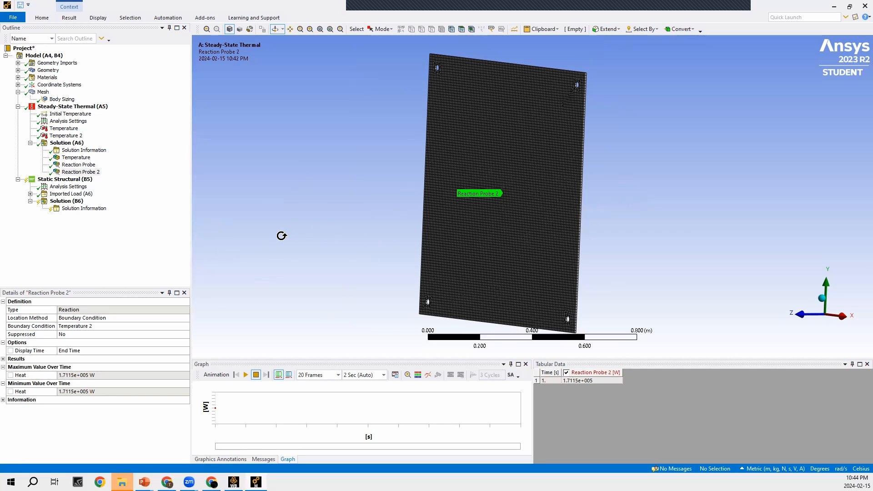
pyautogui.click(52, 180)
pyautogui.rightClick(54, 180)
pyautogui.moveTo(71, 185)
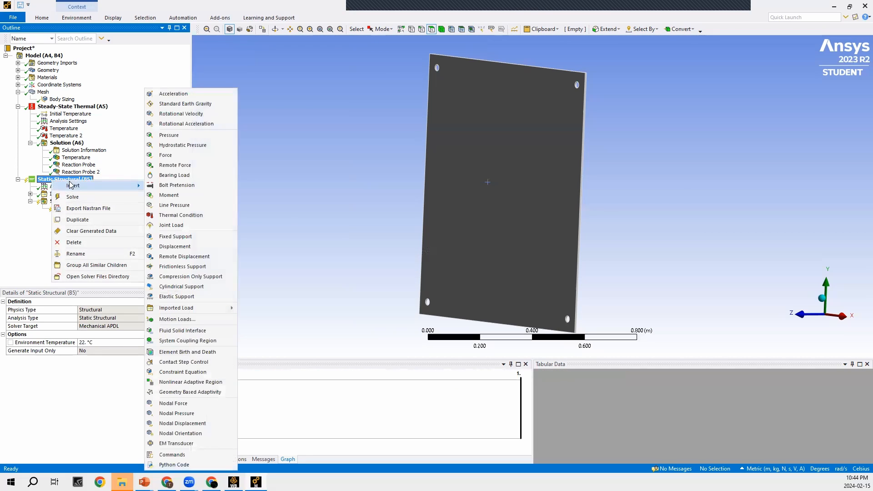
pyautogui.click(190, 236)
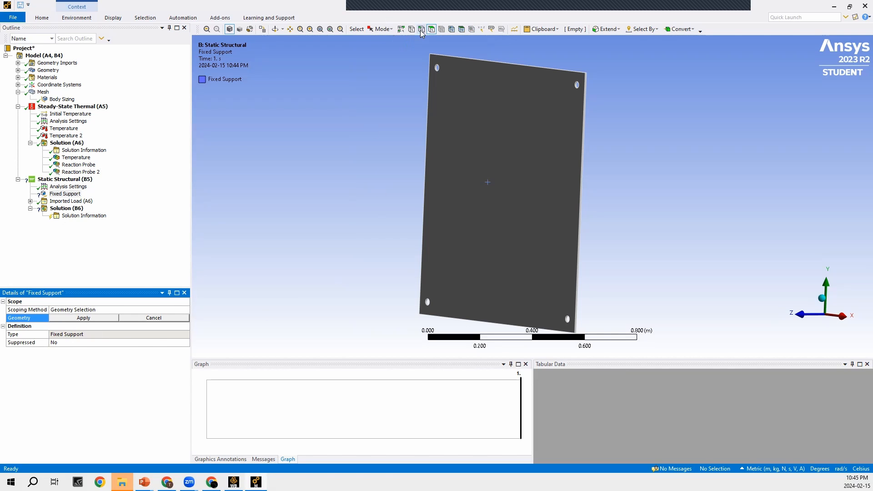
# - Select the inner cylindrical faces of the plate's two lower corner holes for the fixed support
pyautogui.scroll(-2, 444, 108)
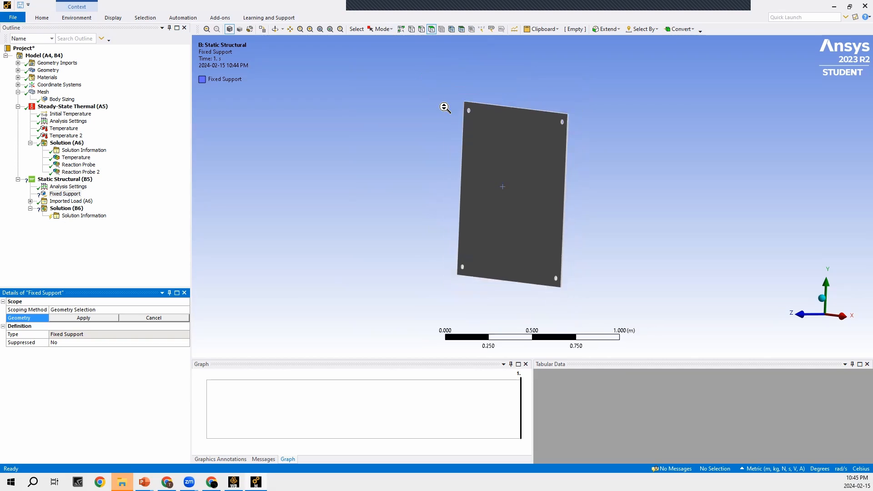
pyautogui.scroll(3, 445, 108)
pyautogui.scroll(3, 350, 336)
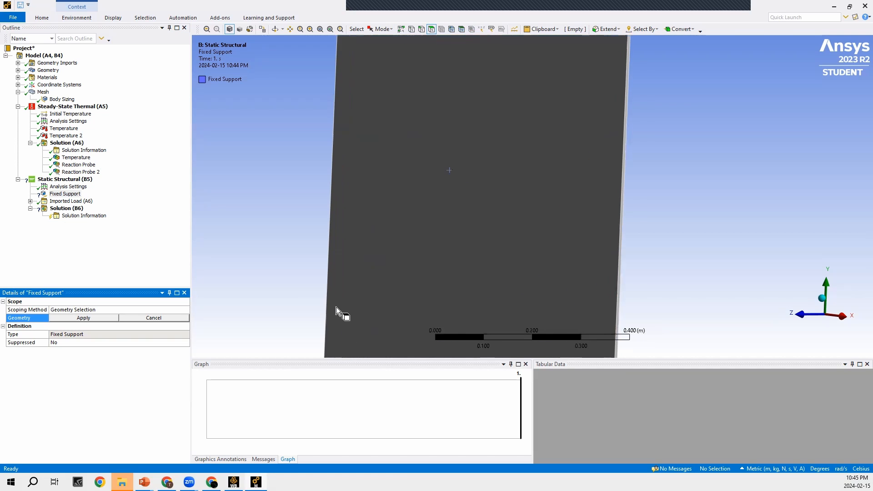
pyautogui.scroll(1, 336, 307)
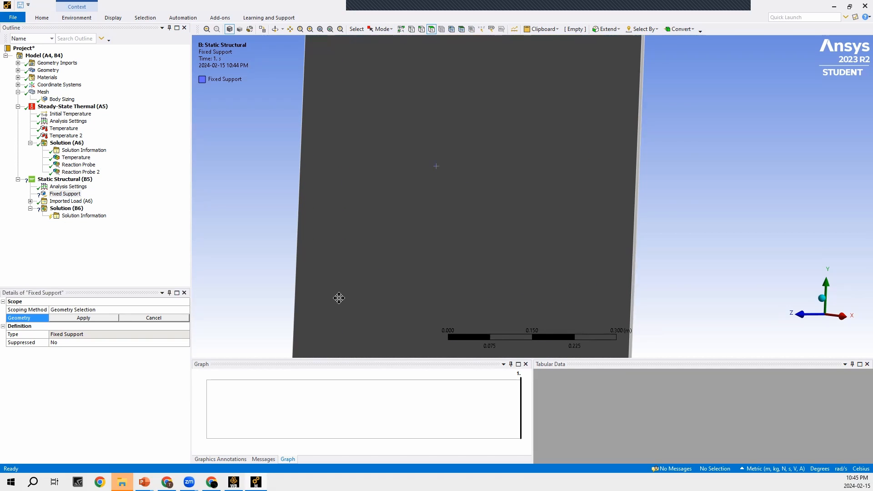
pyautogui.keyDown('ctrl'); pyautogui.moveTo(338, 297); pyautogui.dragTo(461, 119, button='middle'); pyautogui.keyUp('ctrl')
pyautogui.scroll(-1, 423, 231)
pyautogui.scroll(5, 395, 269)
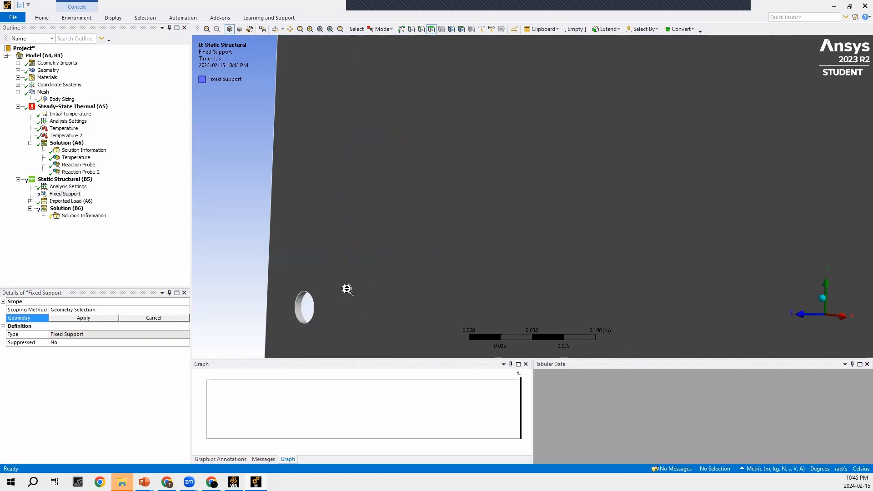
pyautogui.scroll(1, 348, 290)
pyautogui.click(279, 315)
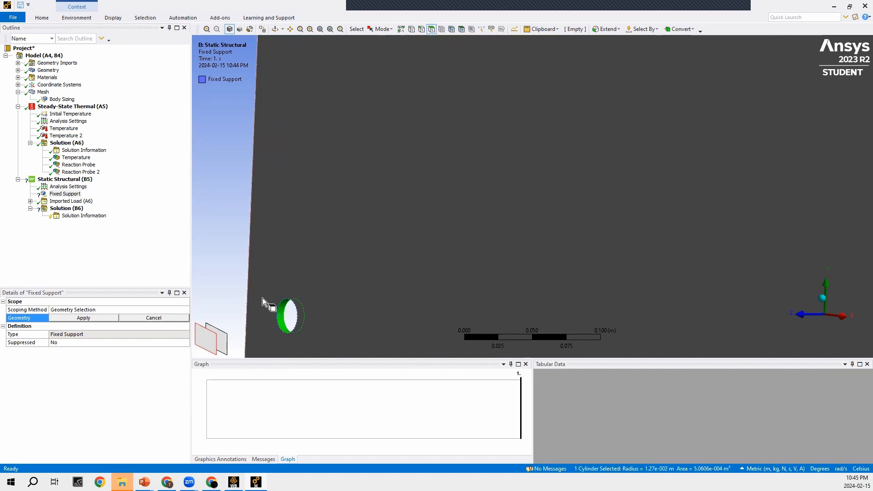
pyautogui.scroll(-6, 263, 298)
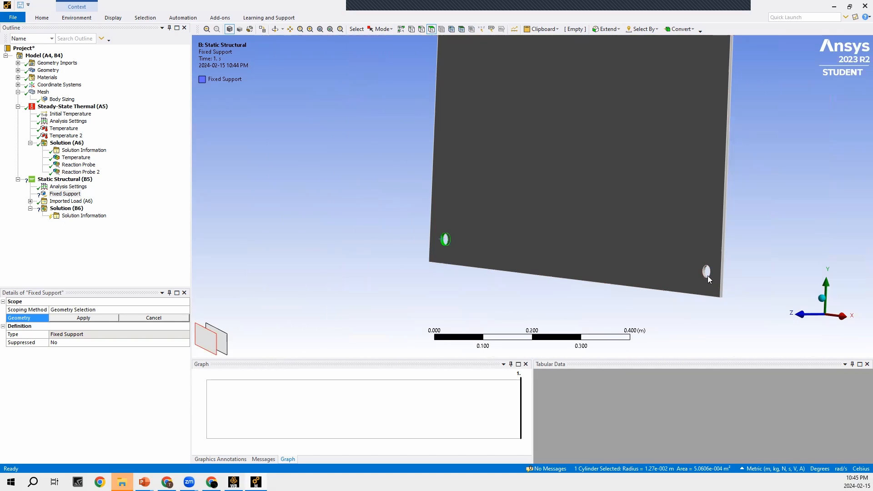
pyautogui.keyDown('ctrl'); pyautogui.click(708, 276); pyautogui.keyUp('ctrl')
# - Add the inner faces of the two upper corner holes and apply all four faces as the fixed support's geometry
pyautogui.scroll(-3, 666, 319)
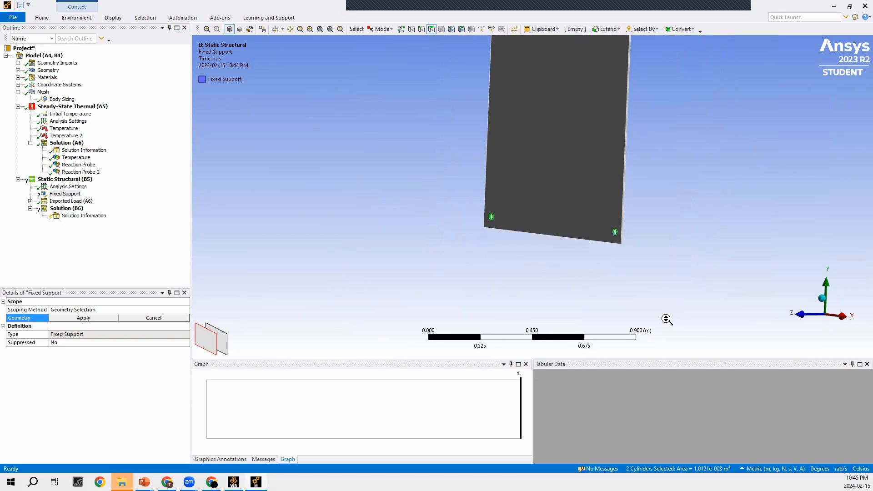
pyautogui.scroll(-1, 666, 319)
pyautogui.keyDown('ctrl'); pyautogui.moveTo(564, 175); pyautogui.dragTo(520, 304, button='middle'); pyautogui.keyUp('ctrl')
pyautogui.scroll(5, 564, 149)
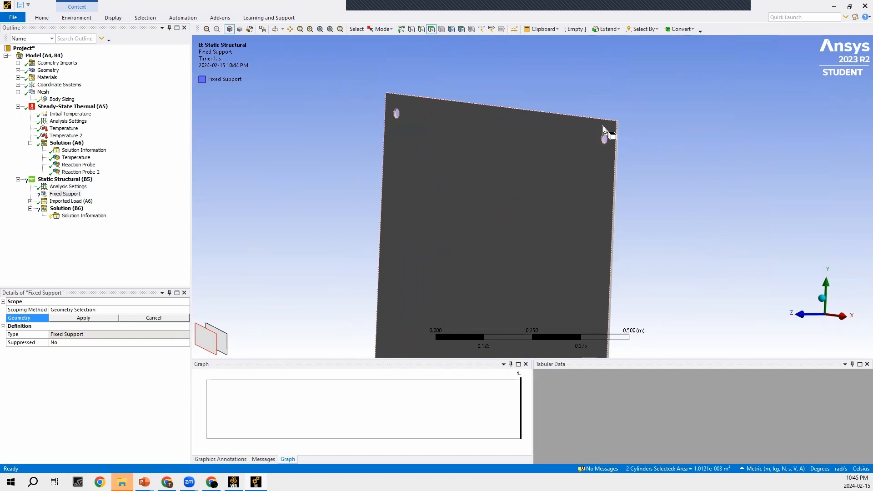
pyautogui.scroll(3, 602, 128)
pyautogui.keyDown('ctrl'); pyautogui.click(694, 69); pyautogui.keyUp('ctrl')
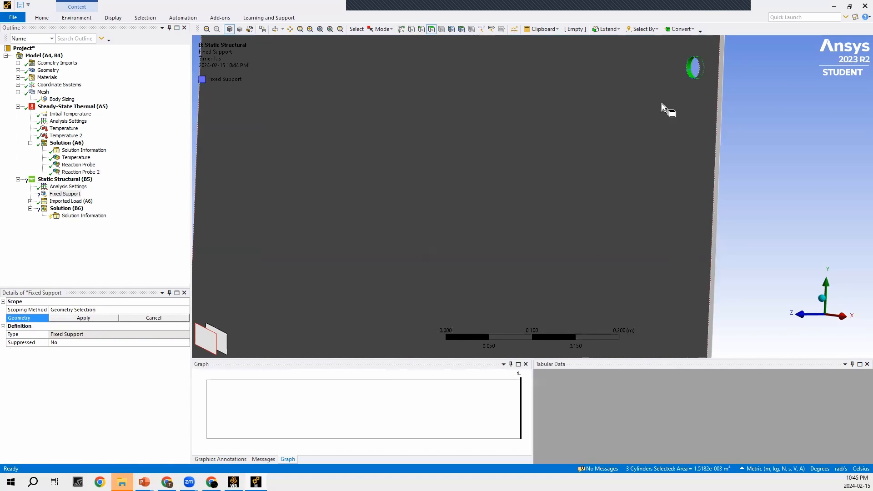
pyautogui.scroll(-3, 661, 103)
pyautogui.scroll(1, 360, 156)
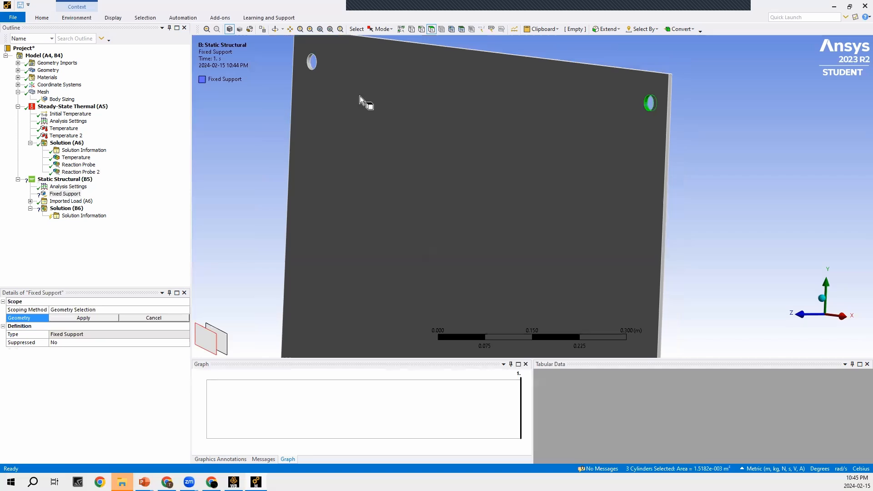
pyautogui.keyDown('ctrl'); pyautogui.click(310, 63); pyautogui.keyUp('ctrl')
pyautogui.scroll(-2, 448, 144)
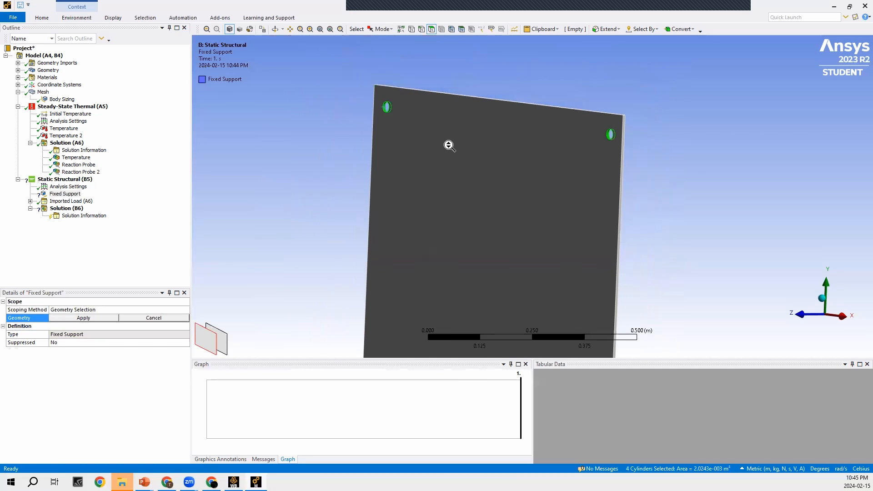
pyautogui.scroll(-3, 448, 146)
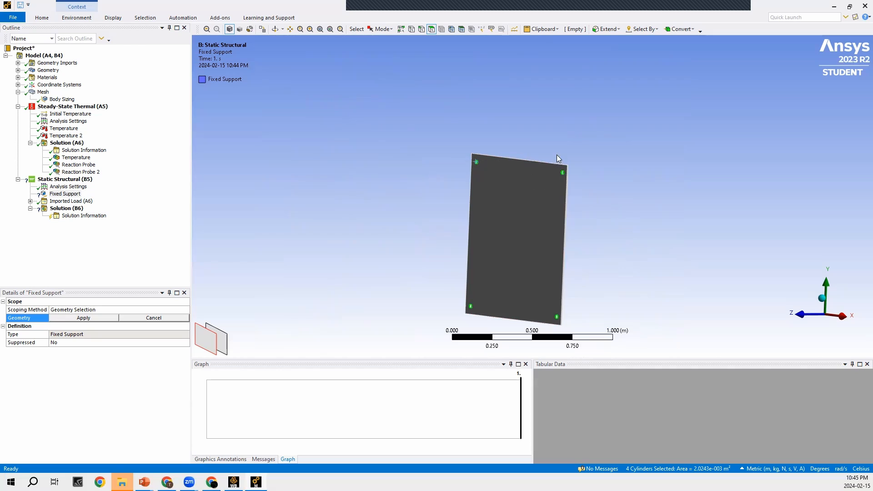
pyautogui.click(83, 318)
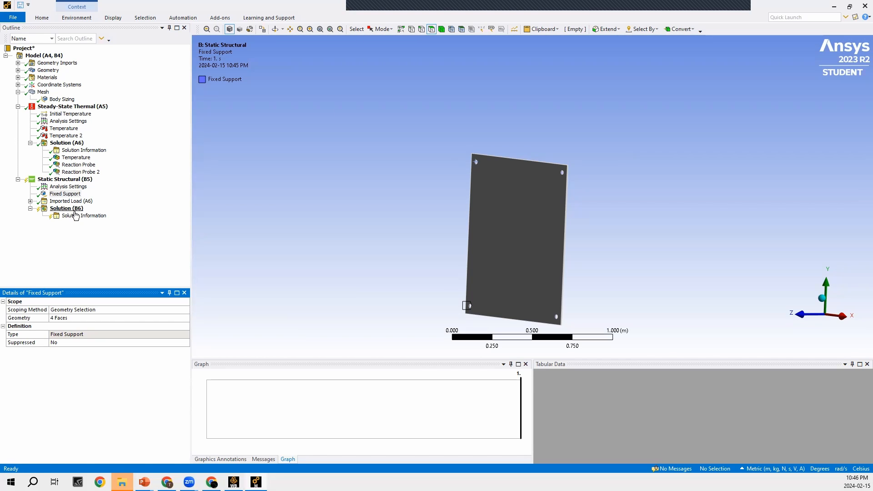
# - Add total deformation and equivalent (von-Mises) stress results to the static structural solution
pyautogui.rightClick(73, 210)
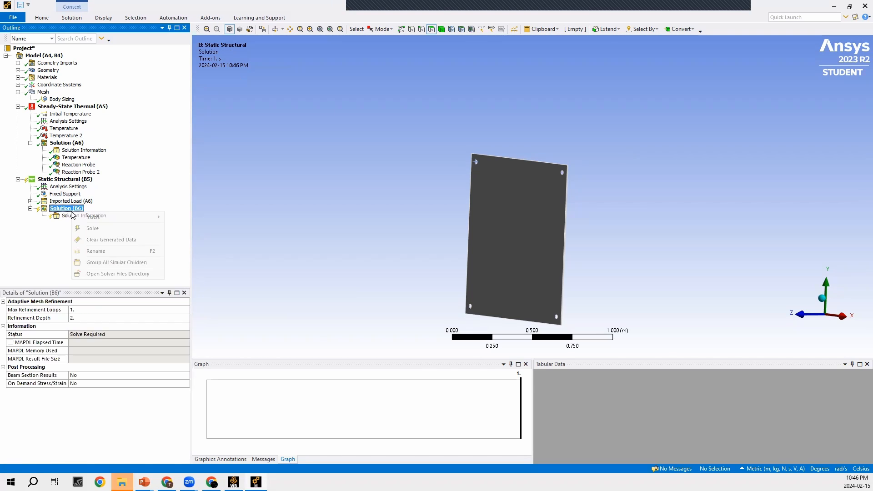
pyautogui.moveTo(81, 217)
pyautogui.moveTo(208, 218)
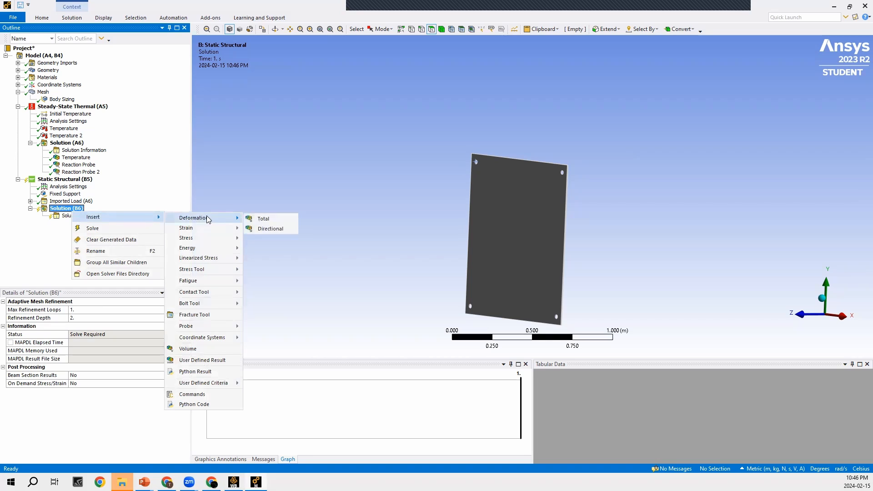
pyautogui.click(259, 219)
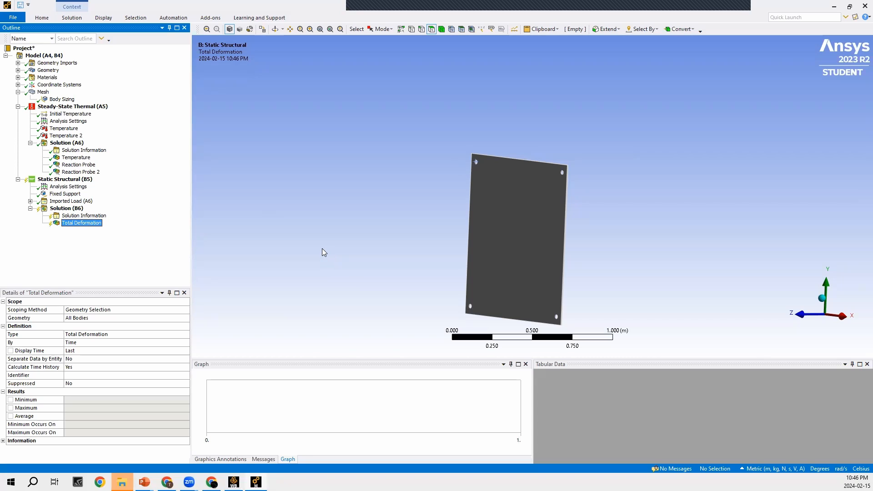
pyautogui.rightClick(69, 211)
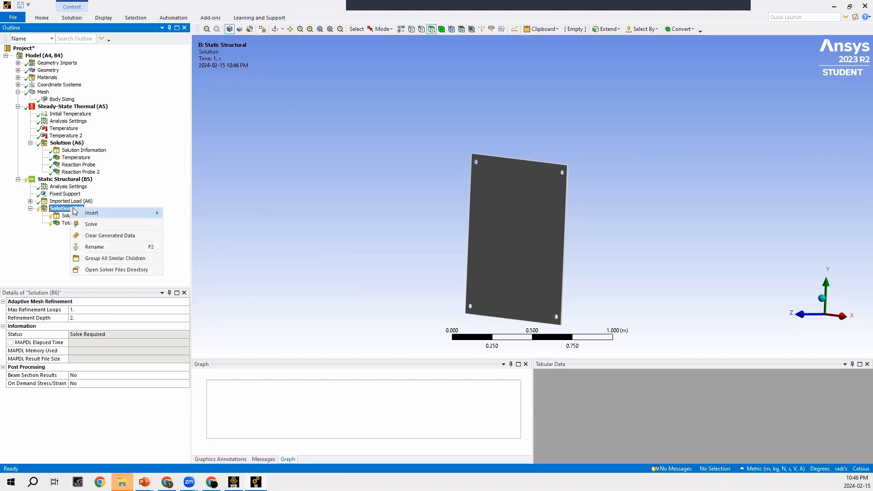
pyautogui.moveTo(77, 213)
pyautogui.moveTo(202, 235)
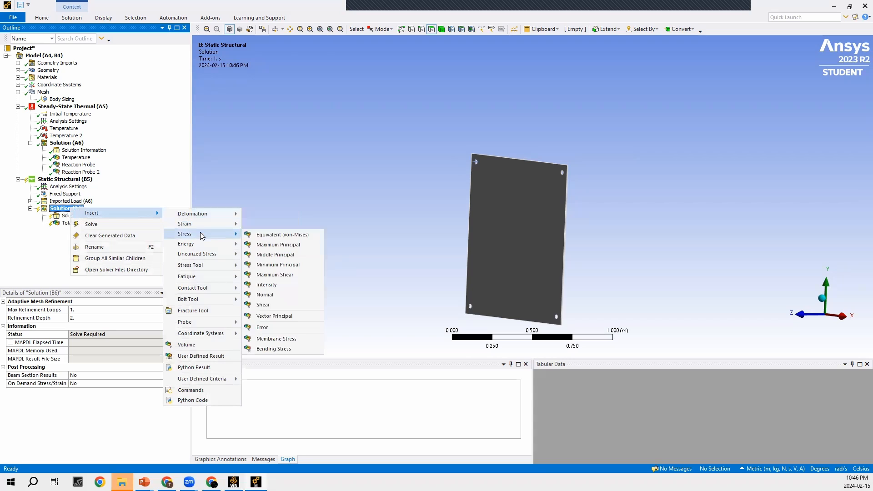
pyautogui.click(272, 235)
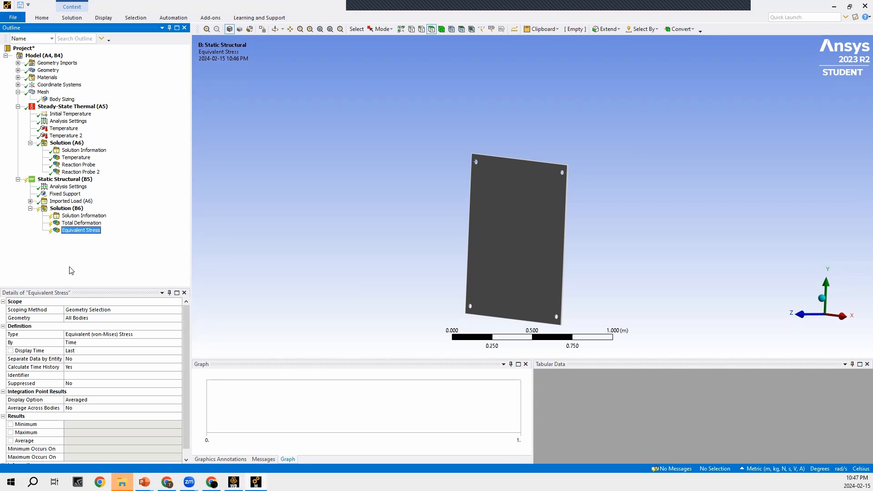
# - Solve the static structural analysis and display its equivalent stress result
pyautogui.rightClick(68, 180)
pyautogui.click(80, 196)
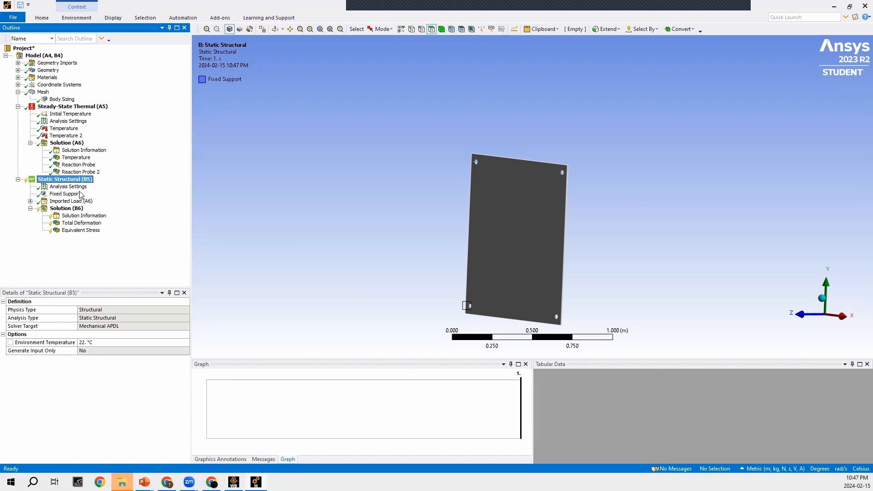
pyautogui.click(73, 209)
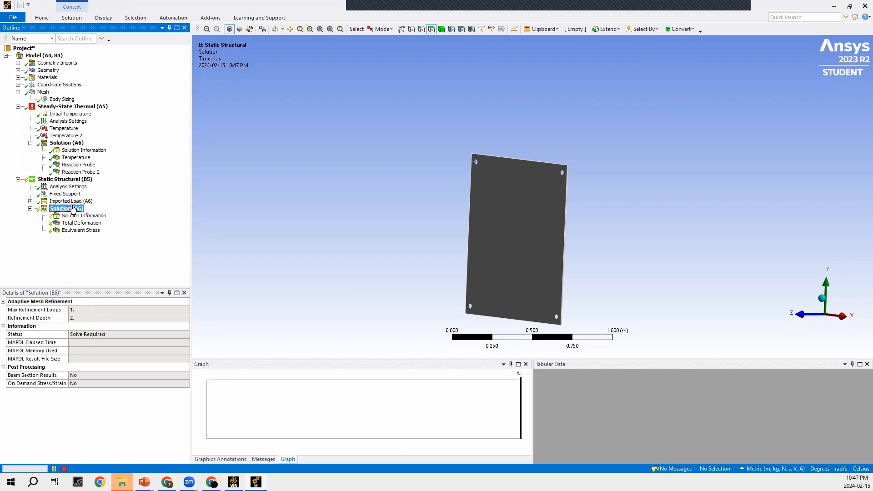
pyautogui.click(65, 179)
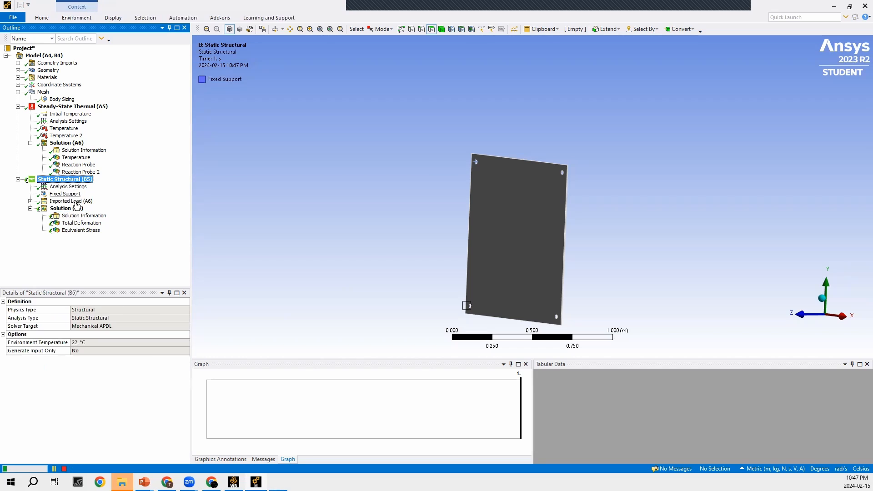
pyautogui.click(82, 222)
pyautogui.click(81, 230)
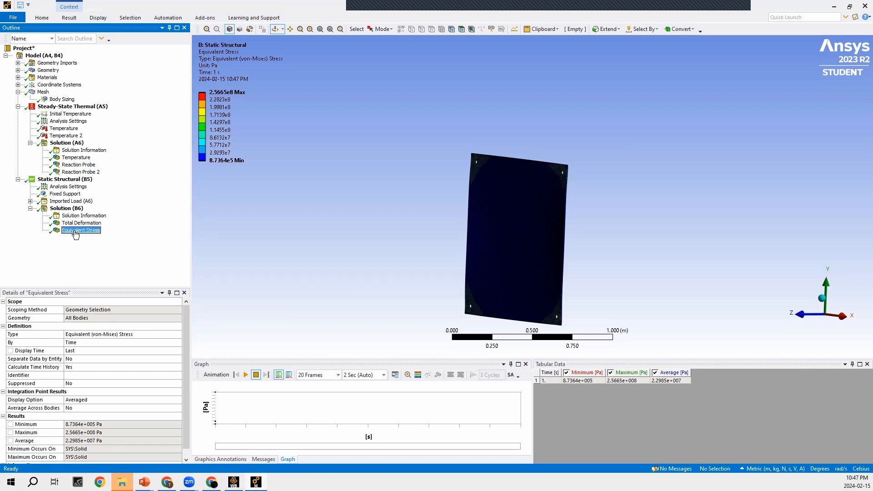
# - Examine the plate's total deformation distribution from several viewing angles
pyautogui.click(81, 223)
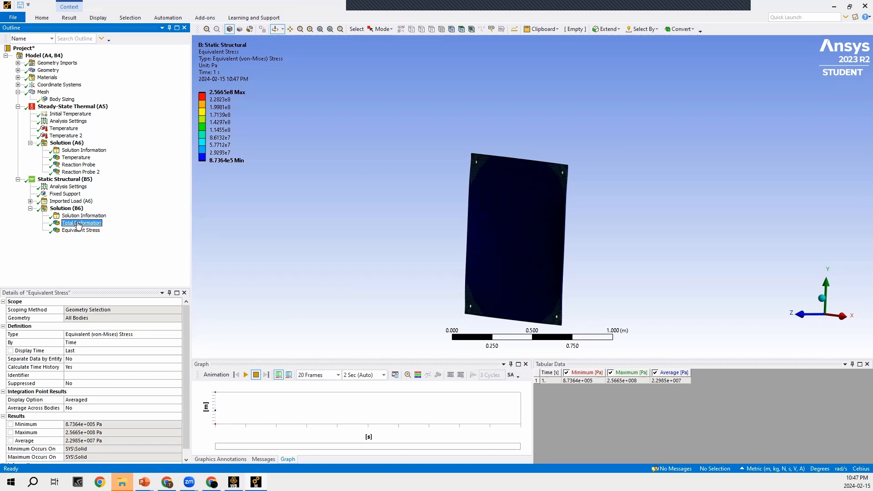
pyautogui.click(426, 205)
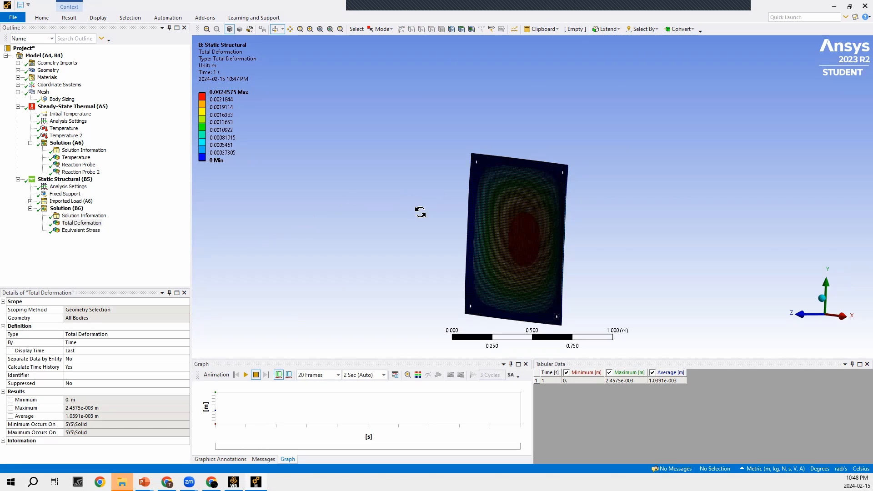
pyautogui.moveTo(436, 216); pyautogui.dragTo(317, 163)
pyautogui.scroll(-5, 445, 154)
pyautogui.moveTo(296, 136); pyautogui.dragTo(493, 152)
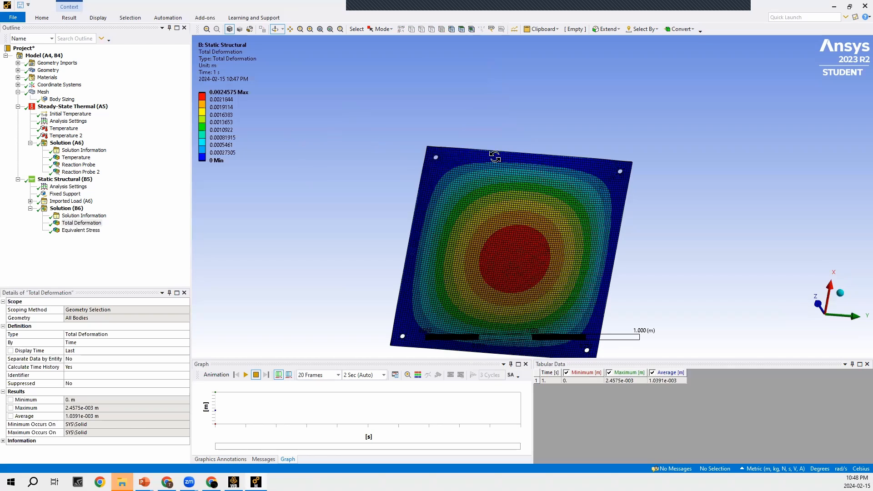
pyautogui.moveTo(528, 224); pyautogui.dragTo(477, 228)
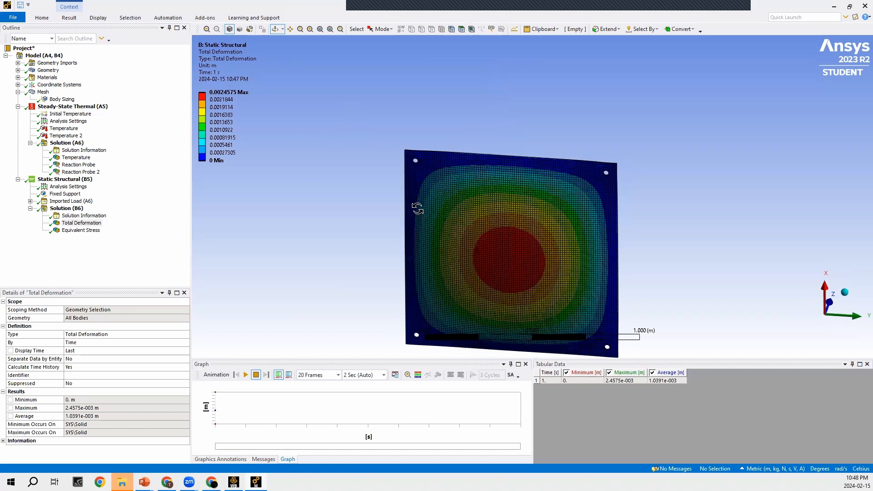
pyautogui.moveTo(415, 204)
pyautogui.mouseDown()
pyautogui.moveTo(522, 233)
pyautogui.moveTo(477, 152)
pyautogui.moveTo(513, 177)
pyautogui.mouseUp()
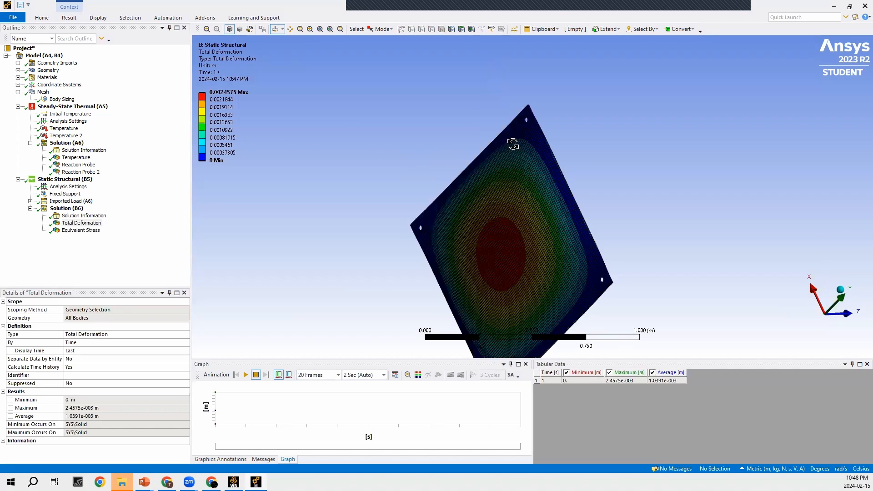
pyautogui.moveTo(503, 122); pyautogui.dragTo(498, 127)
pyautogui.moveTo(491, 195); pyautogui.dragTo(521, 257)
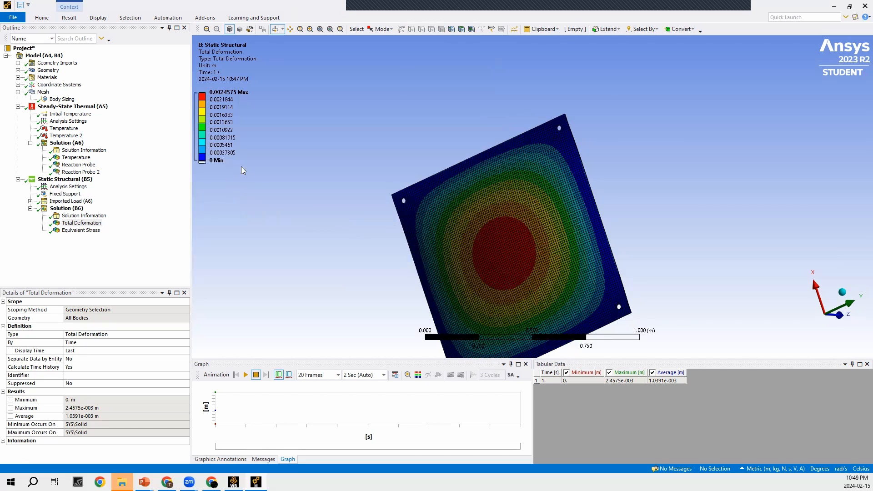
pyautogui.click(227, 139)
# - Examine the equivalent stress distribution across the plate and around its corner holes
pyautogui.click(81, 230)
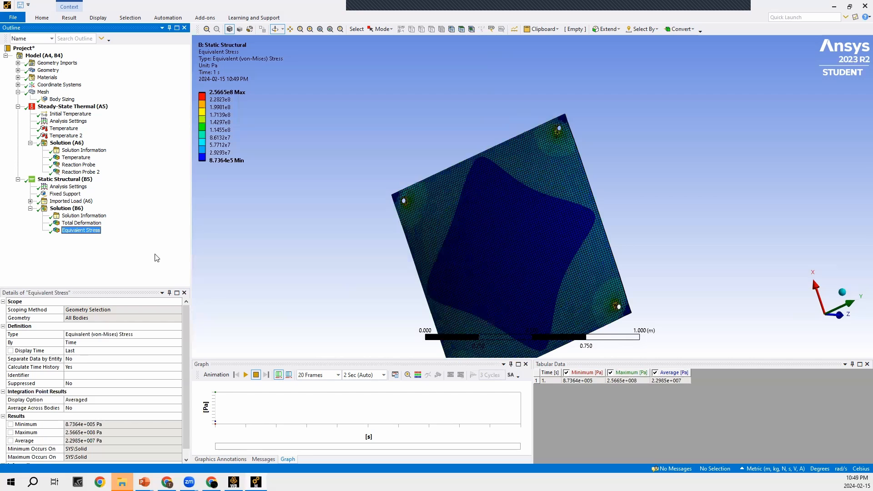
pyautogui.moveTo(383, 272); pyautogui.dragTo(462, 170)
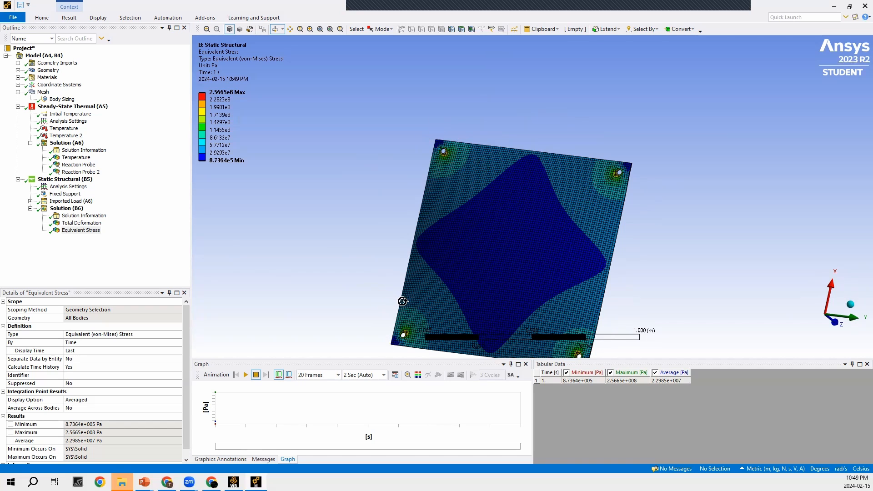
# - Inspect the equivalent stress contours close up at the corner holes, along the plate's edge, and over its full face
pyautogui.scroll(3, 403, 127)
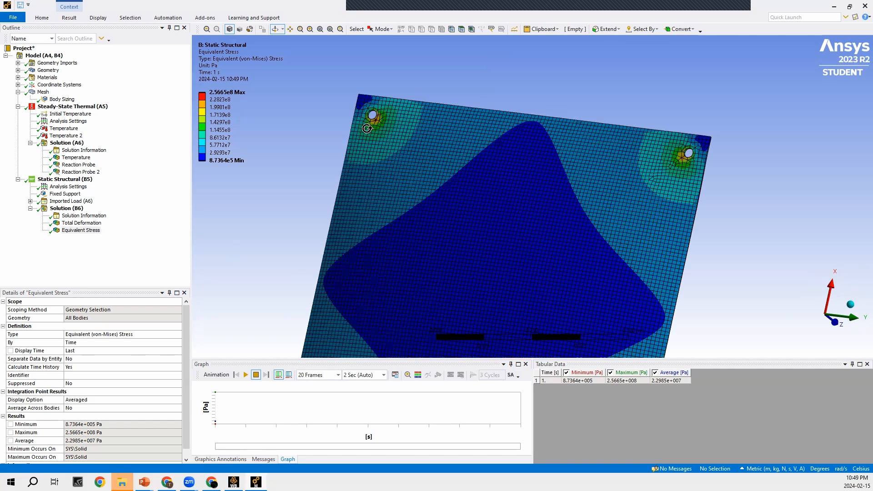
pyautogui.moveTo(372, 136); pyautogui.dragTo(368, 132)
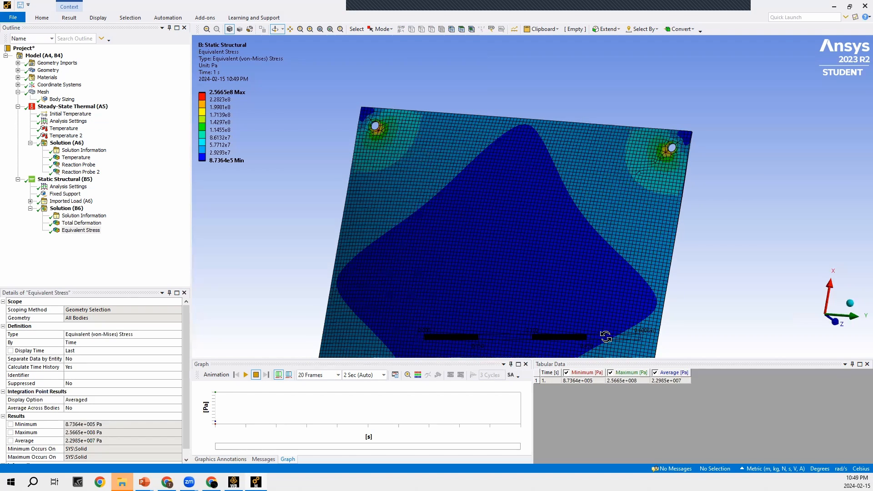
pyautogui.scroll(-2, 606, 337)
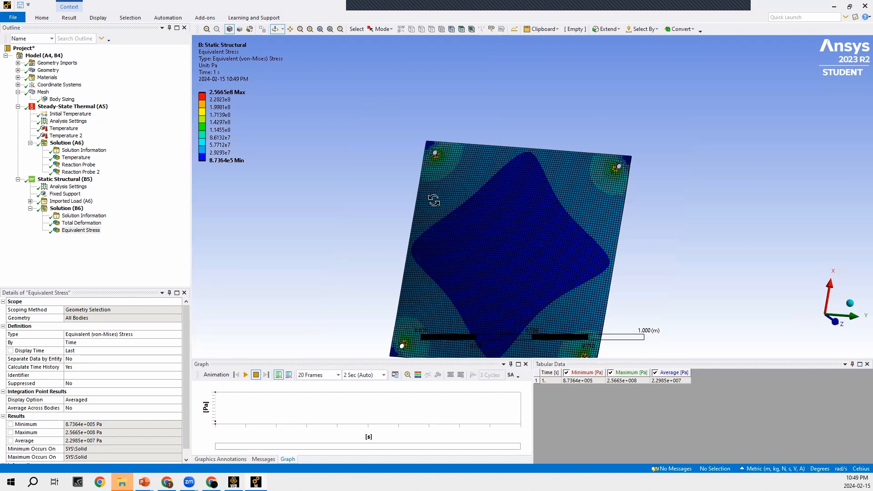
pyautogui.click(381, 135)
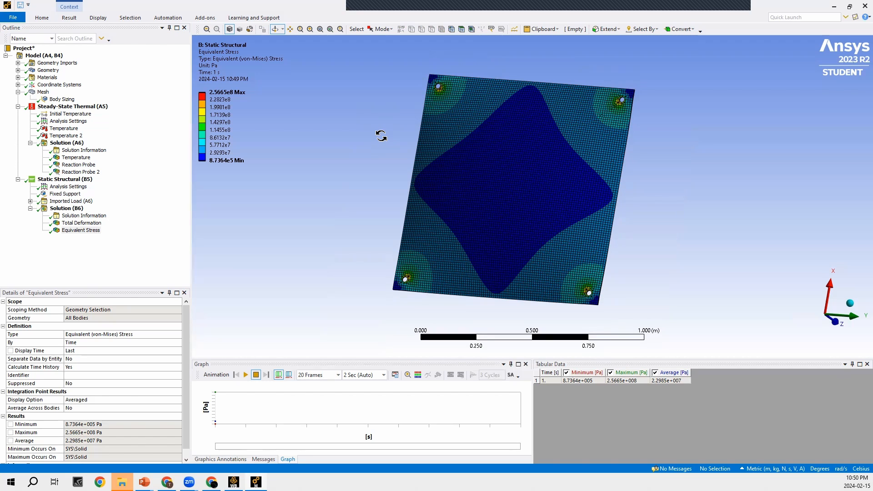
pyautogui.moveTo(559, 170); pyautogui.dragTo(391, 215)
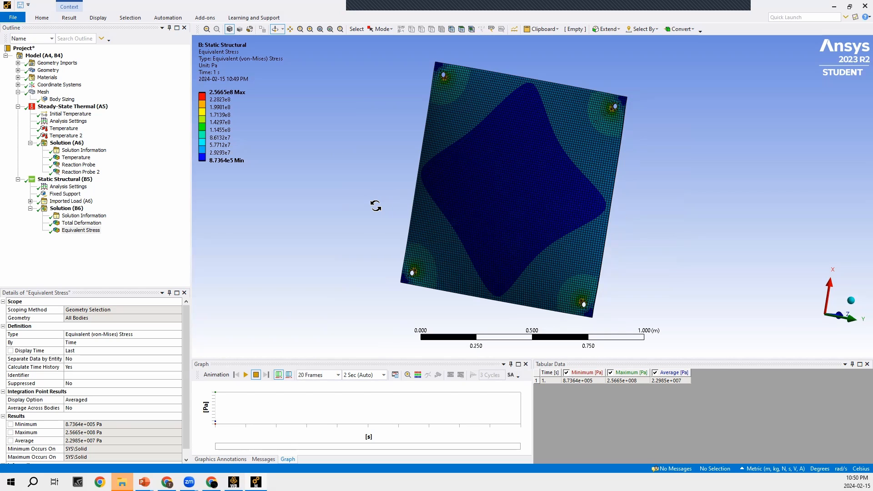
pyautogui.moveTo(375, 205); pyautogui.dragTo(581, 222)
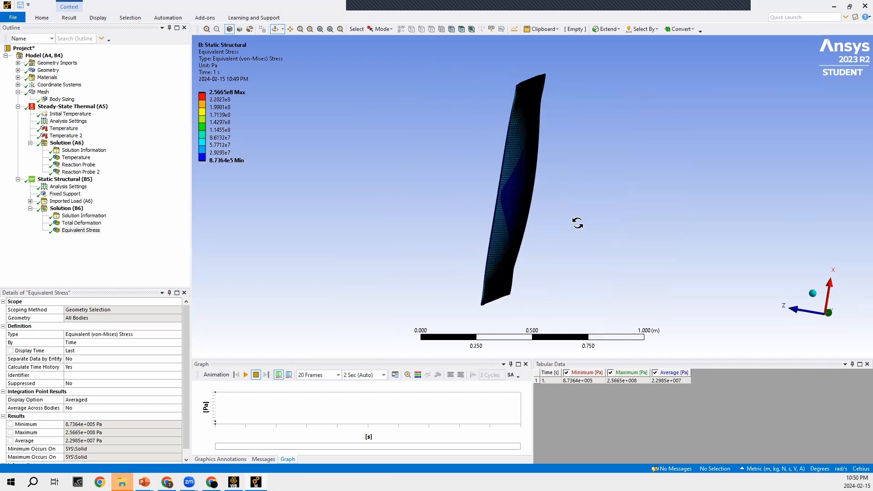
pyautogui.moveTo(575, 220); pyautogui.dragTo(288, 251)
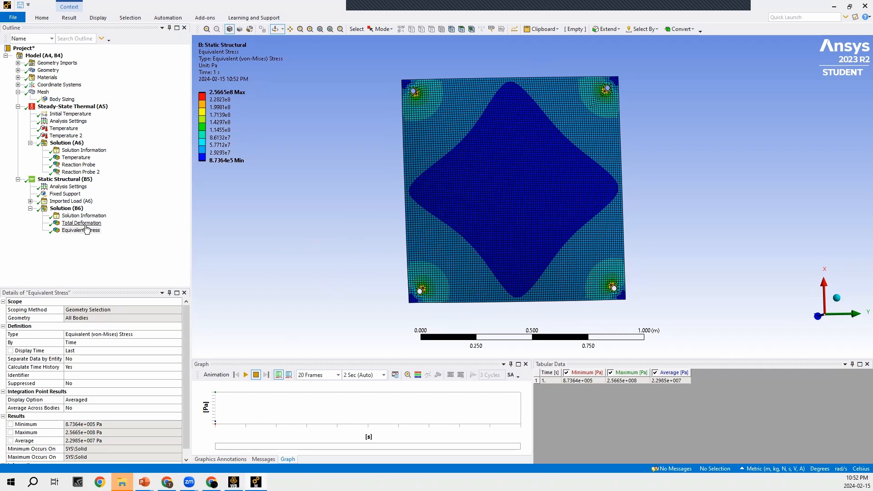
# - Play the total deformation animation, view the bending plate edge-on and at an angle, and stop the playback
pyautogui.click(82, 222)
pyautogui.moveTo(373, 205); pyautogui.dragTo(500, 229)
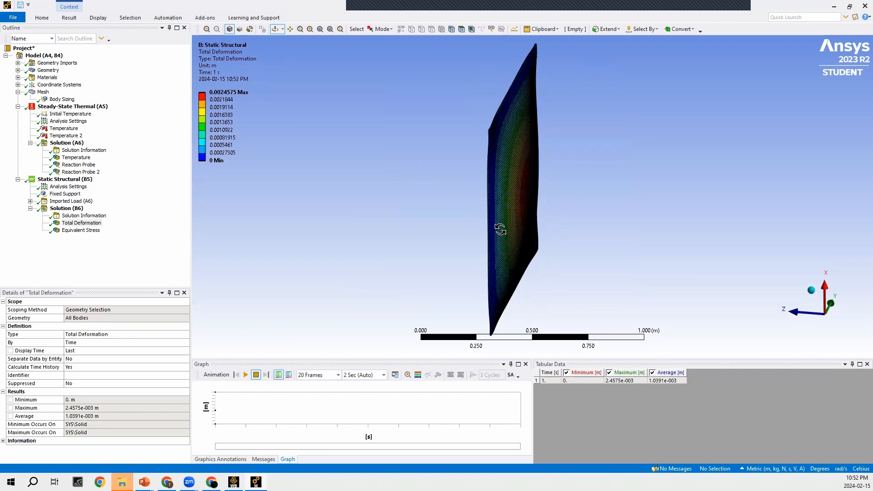
pyautogui.click(246, 375)
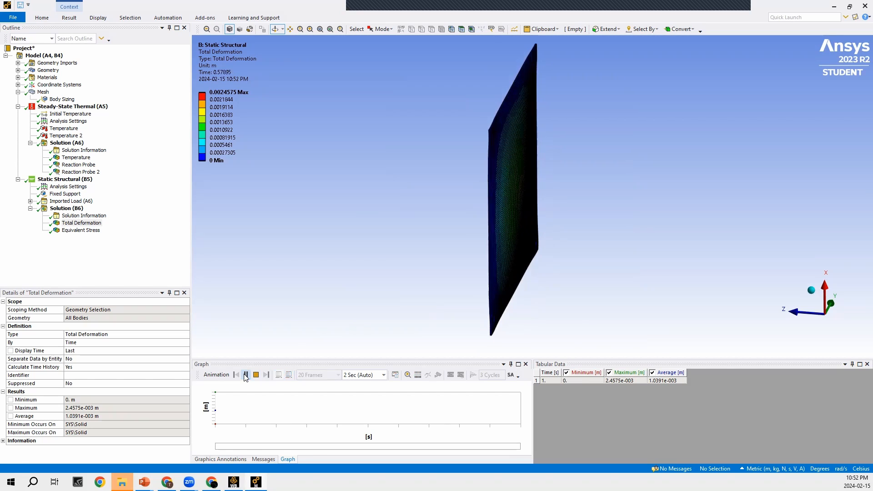
pyautogui.moveTo(395, 249); pyautogui.dragTo(429, 227)
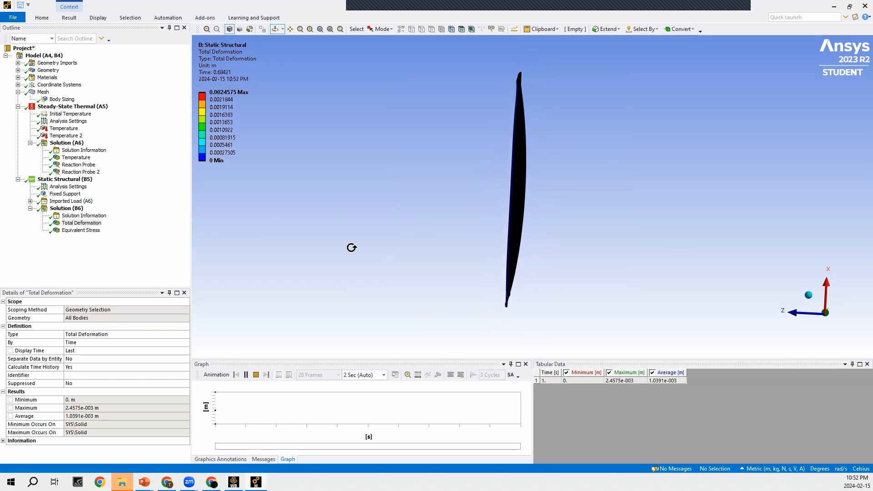
pyautogui.moveTo(514, 195); pyautogui.dragTo(462, 198)
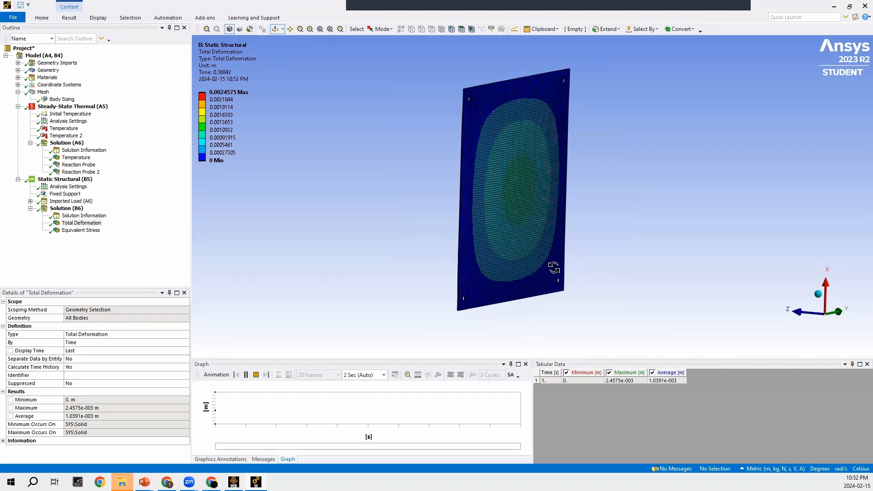
pyautogui.moveTo(424, 266); pyautogui.dragTo(465, 263)
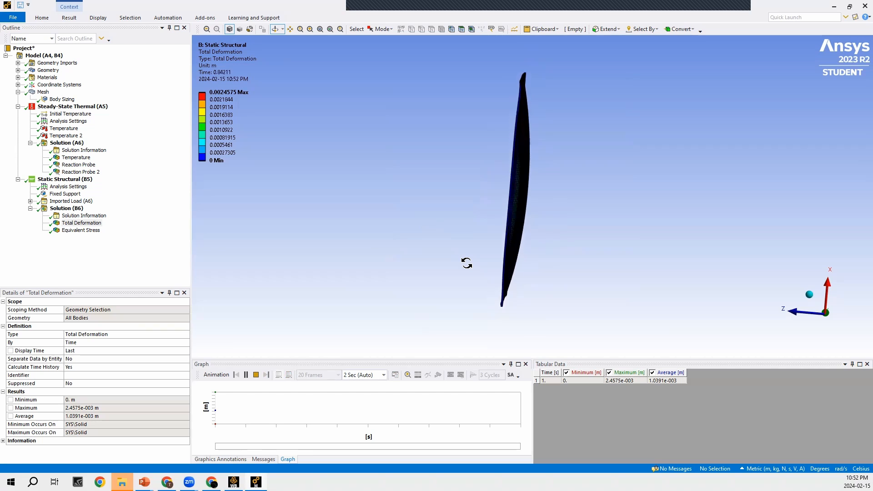
pyautogui.moveTo(467, 262); pyautogui.dragTo(405, 261)
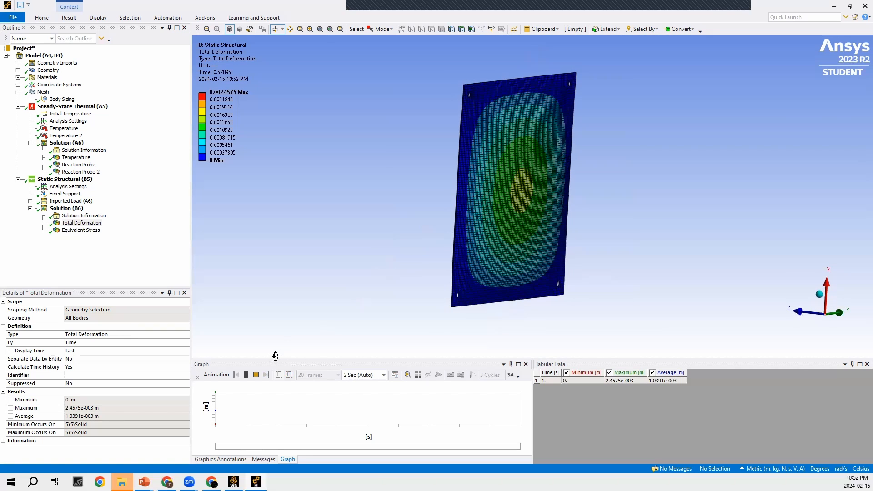
pyautogui.click(256, 375)
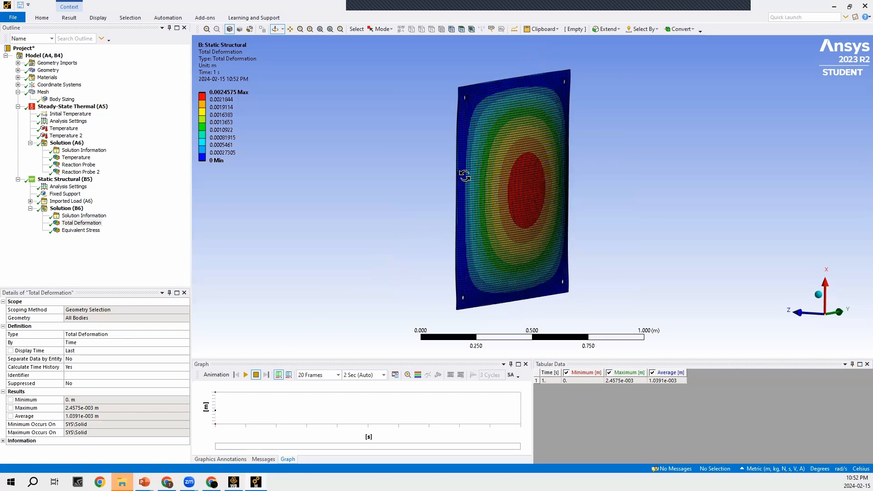
# - Set the total deformation display scale to 0.0 (Undeformed) and inspect the plate from its edge and at an angle
pyautogui.moveTo(464, 176); pyautogui.dragTo(512, 178)
pyautogui.moveTo(489, 249); pyautogui.dragTo(289, 184)
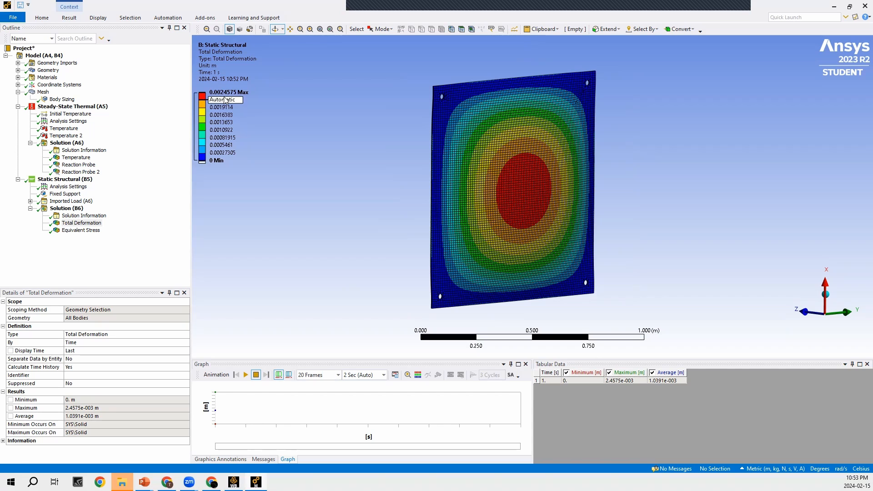
pyautogui.click(69, 18)
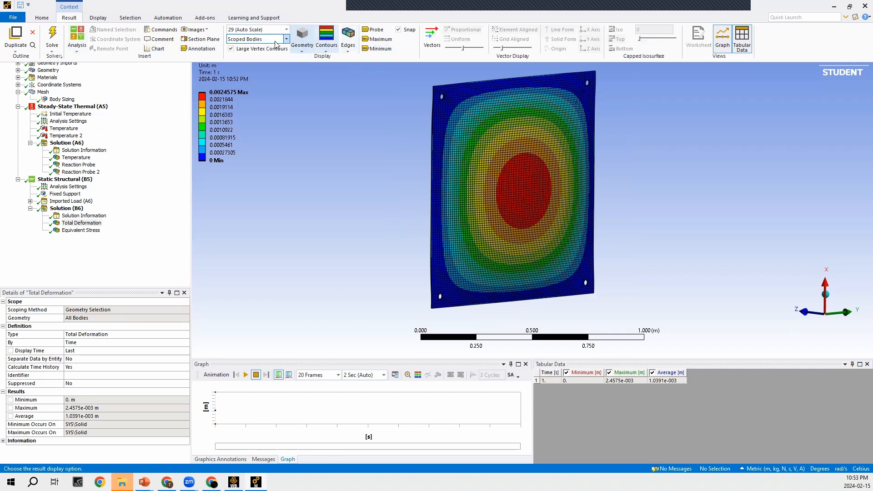
pyautogui.click(287, 30)
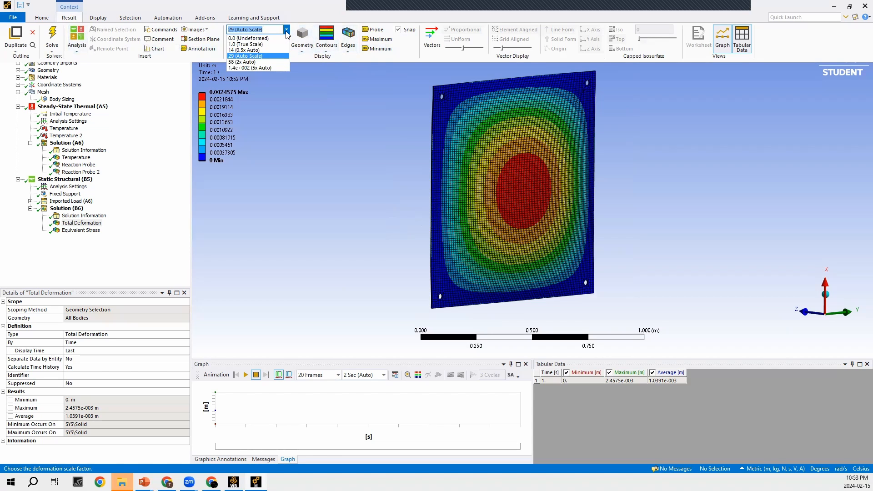
pyautogui.click(258, 38)
pyautogui.moveTo(387, 160); pyautogui.dragTo(475, 158)
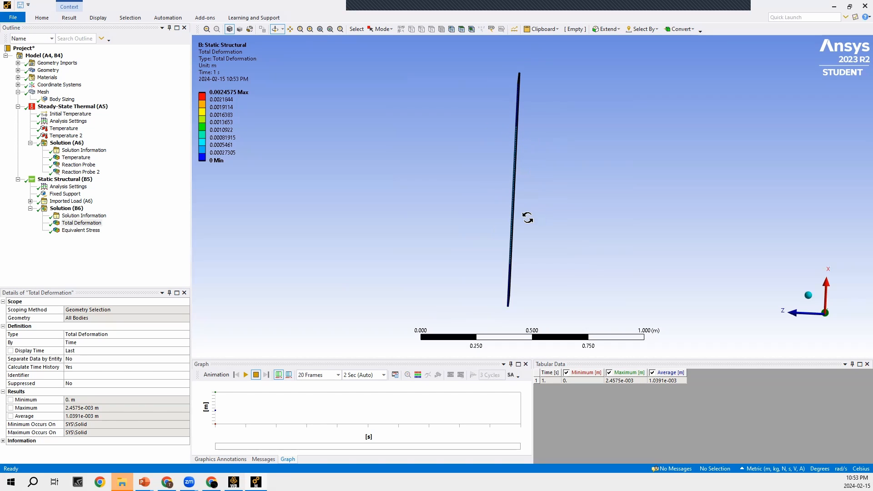
pyautogui.moveTo(427, 136); pyautogui.dragTo(393, 117)
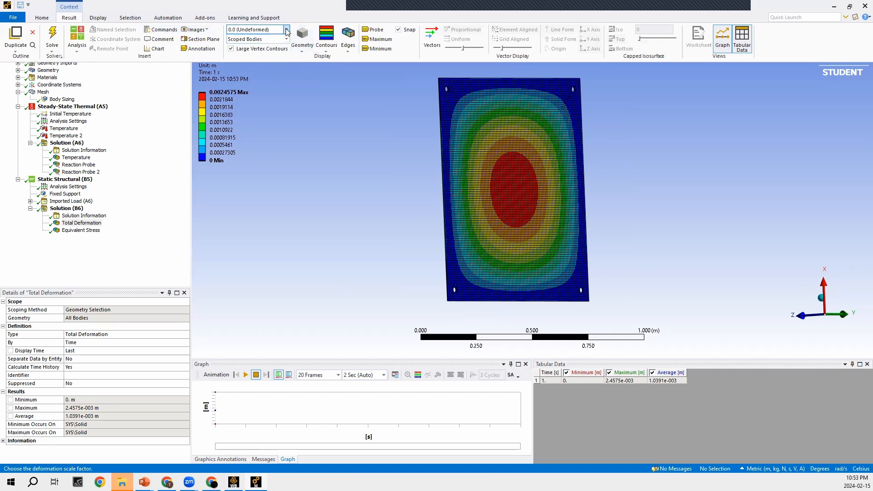
# - Return the total deformation display to a magnified deformed shape and inspect the plate's bending edge-on and its face
pyautogui.click(286, 30)
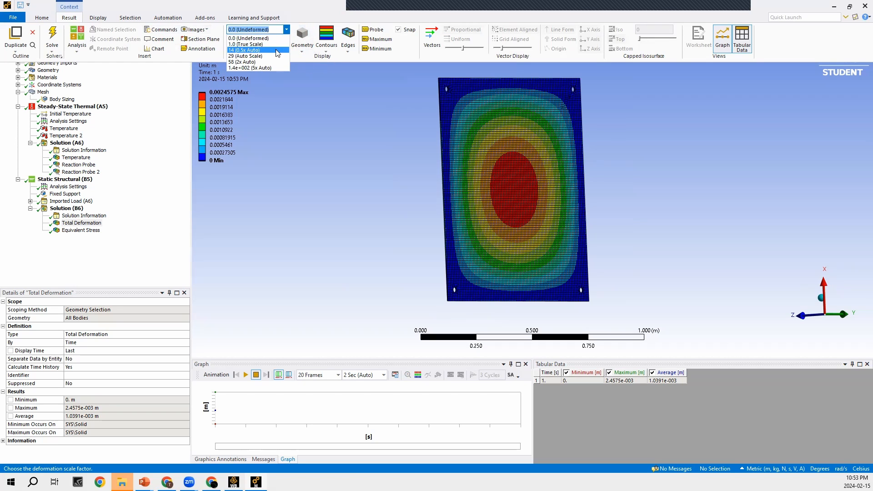
pyautogui.click(275, 44)
pyautogui.moveTo(365, 136); pyautogui.dragTo(520, 104)
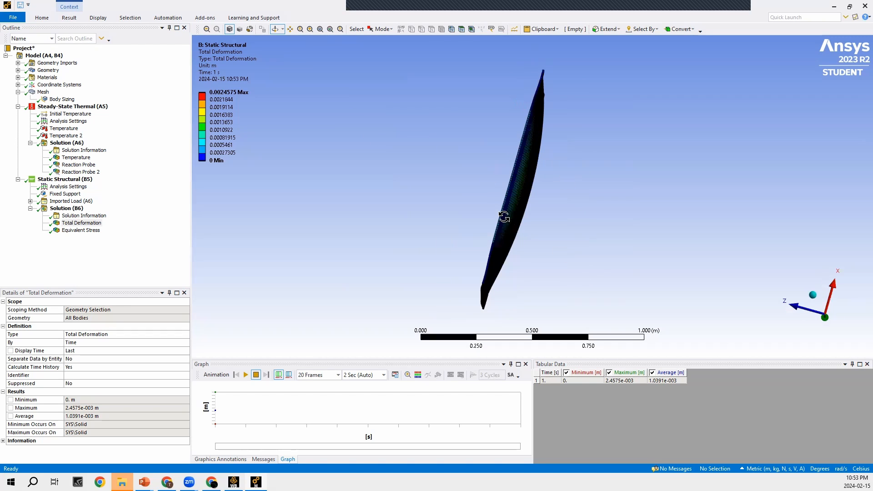
pyautogui.moveTo(473, 207); pyautogui.dragTo(415, 223)
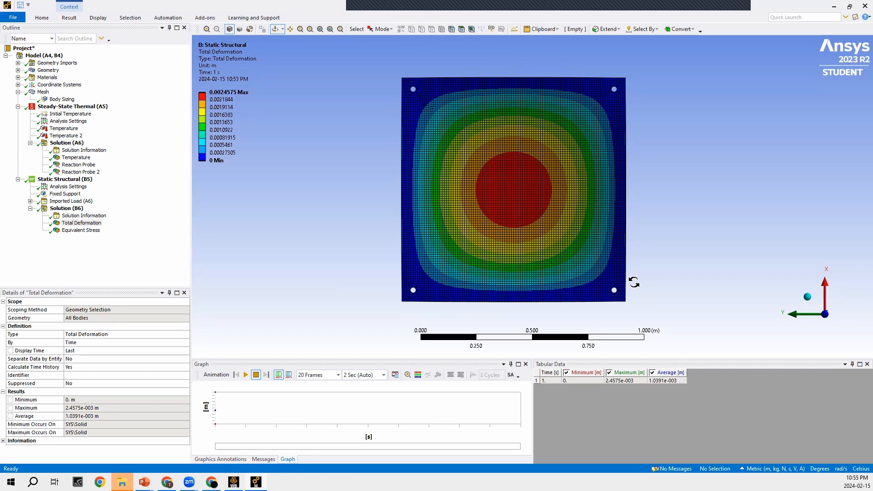